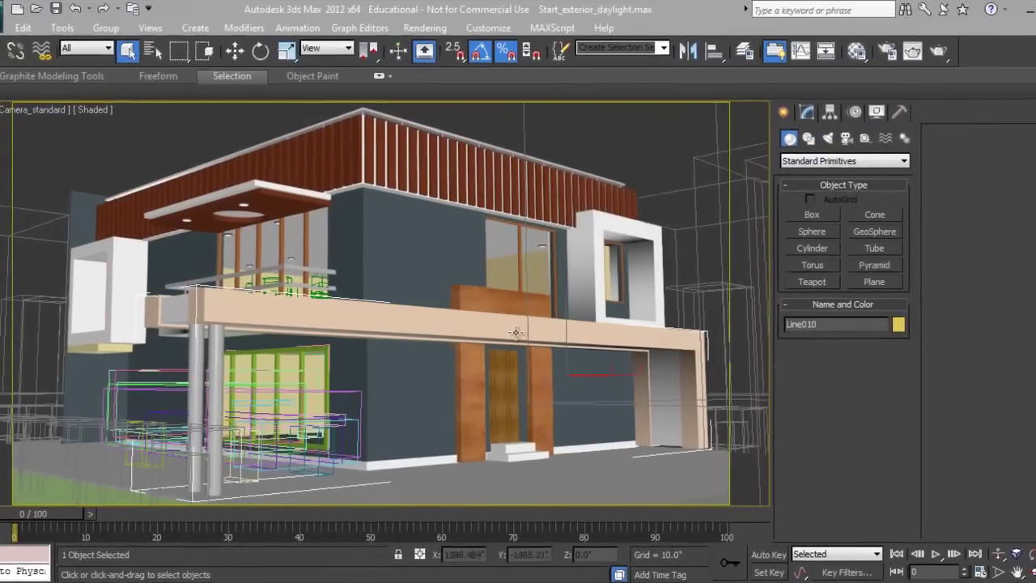
Bring up the quad menu for the selected Line010 beam in the Camera_standard view
right_click(513, 329)
Choose Move for the beam, then zoom extents and orbit to see the whole scene
click(560, 348)
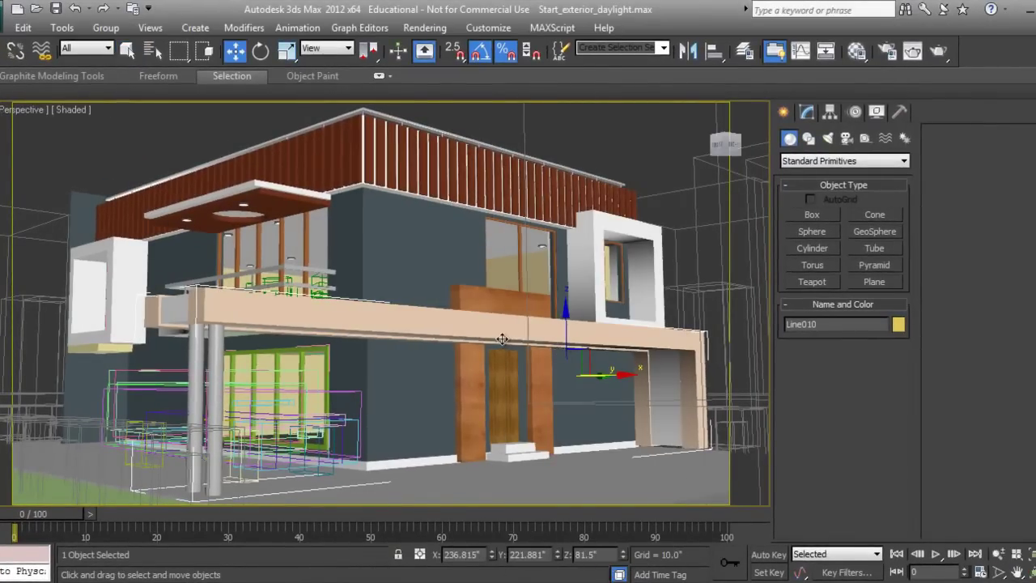
key(ctrl+shift+z)
scroll(448, 313, up, 8)
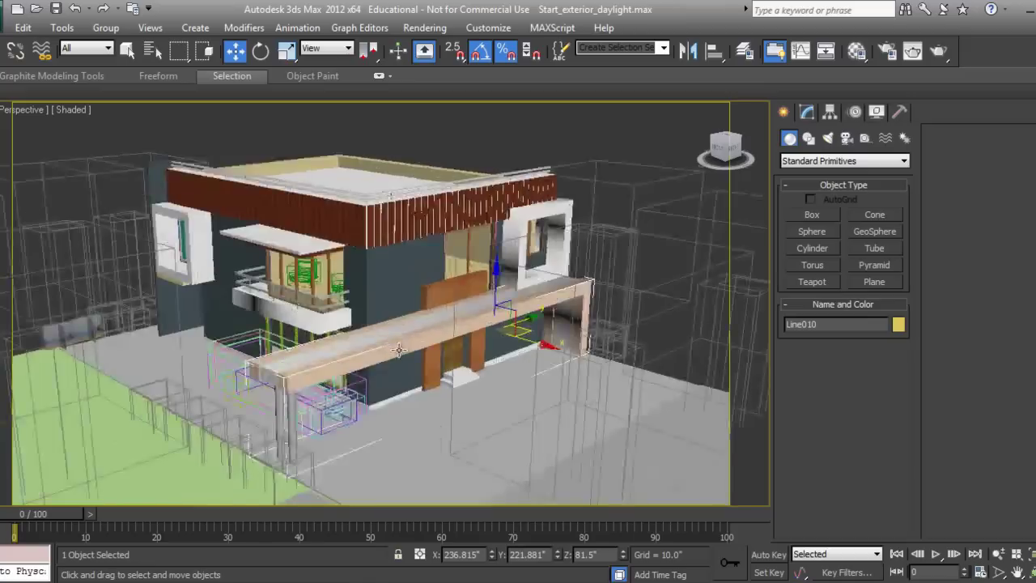
alt+middle_drag(391, 346, 267, 315)
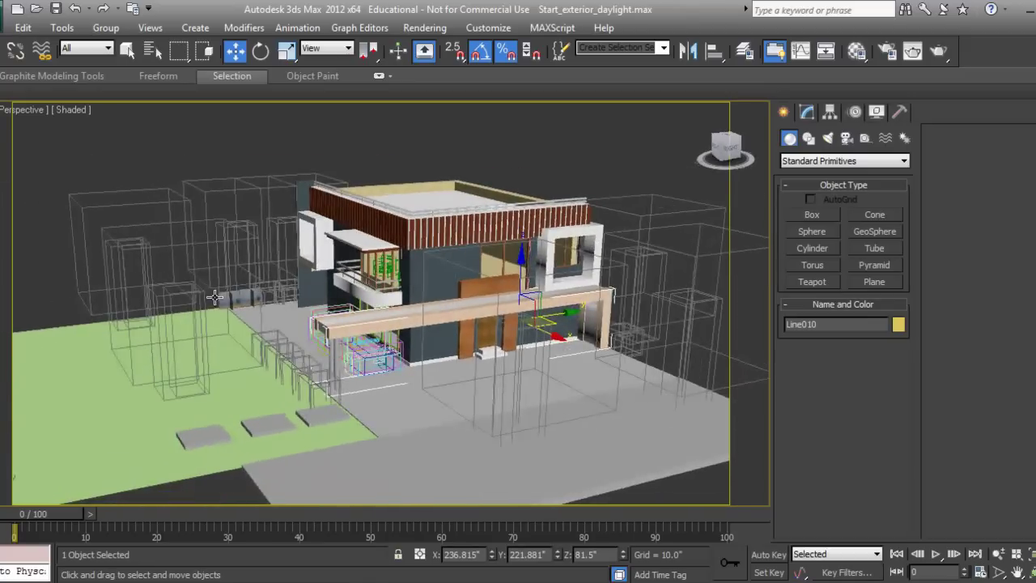
Select the Tree group and orbit to view the house from several angles
click(163, 244)
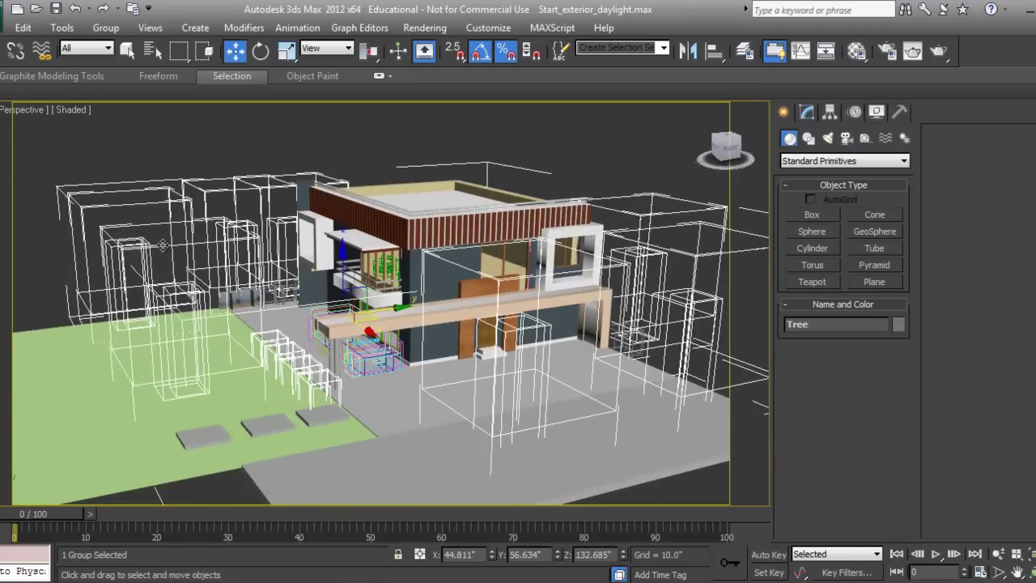
alt+middle_drag(338, 369, 428, 387)
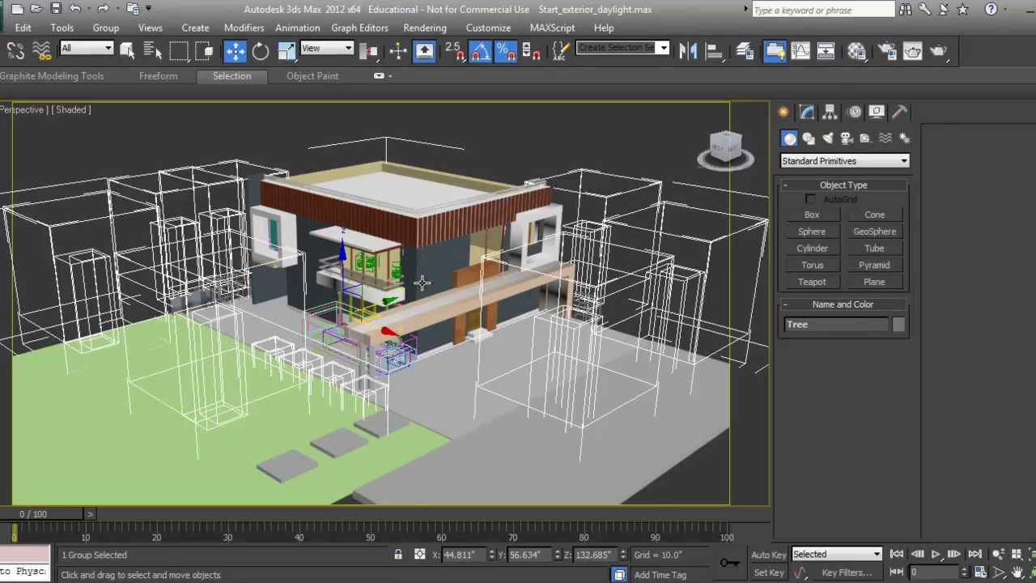
alt+middle_drag(406, 346, 374, 327)
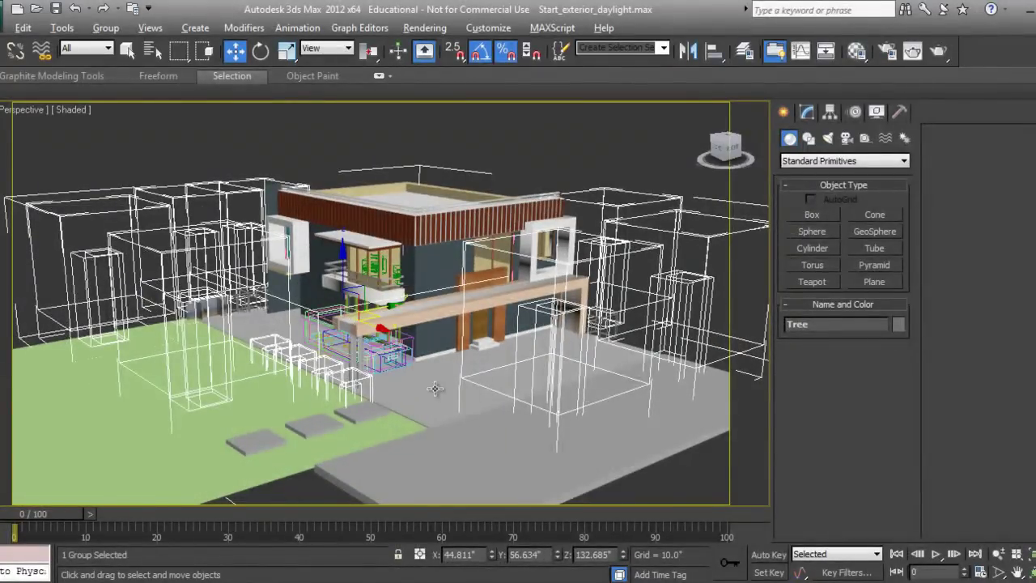
alt+middle_drag(458, 356, 393, 389)
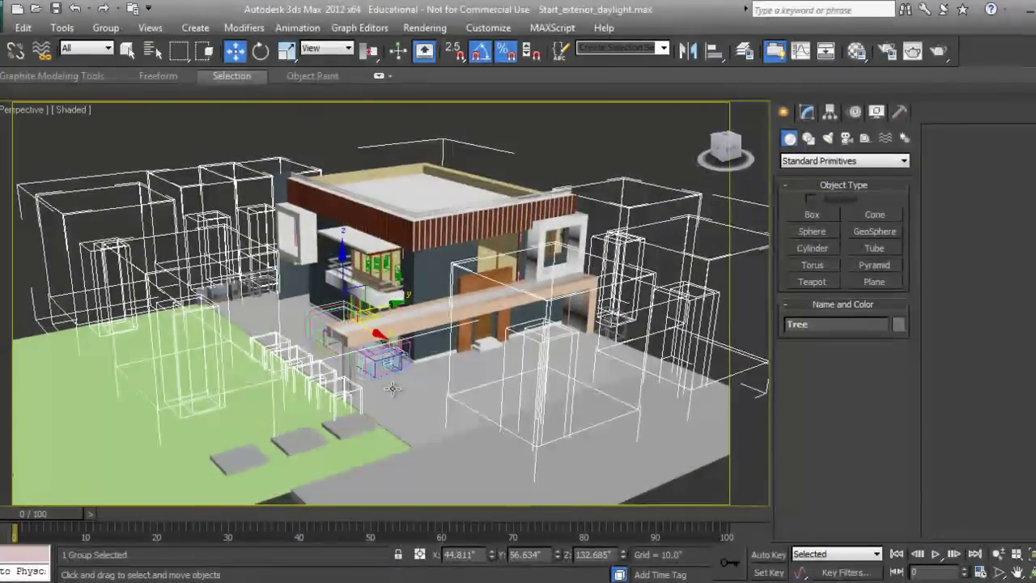
In the Tree group's Display Properties, toggle Display as Box off and back on
click(878, 112)
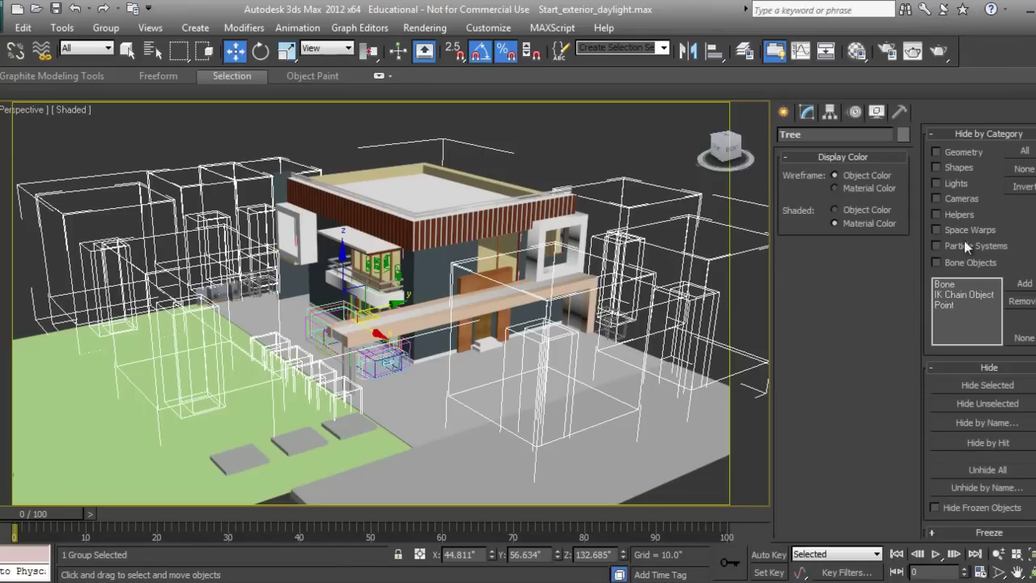
scroll(984, 275, down, 5)
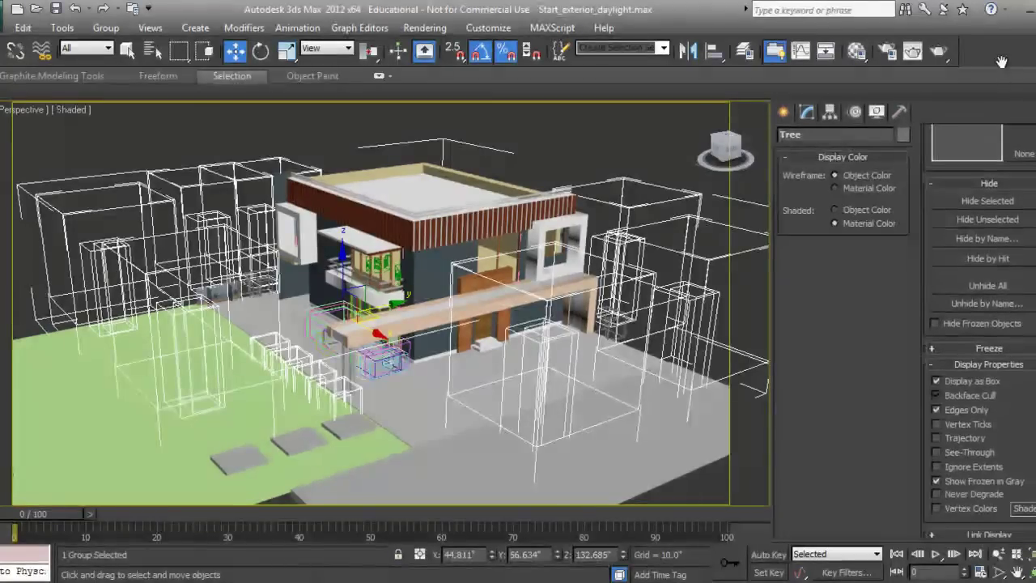
click(950, 378)
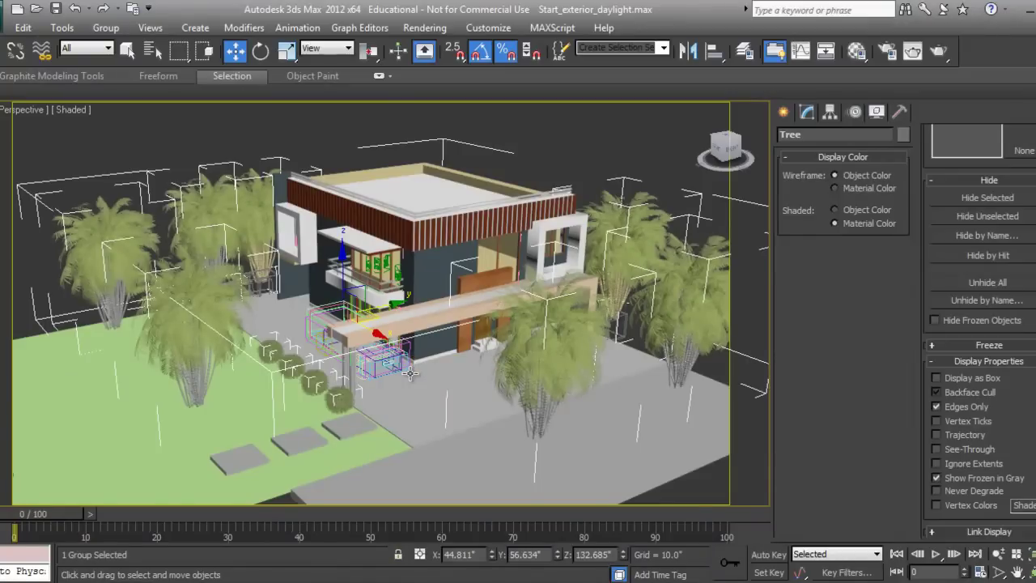
click(936, 392)
click(943, 381)
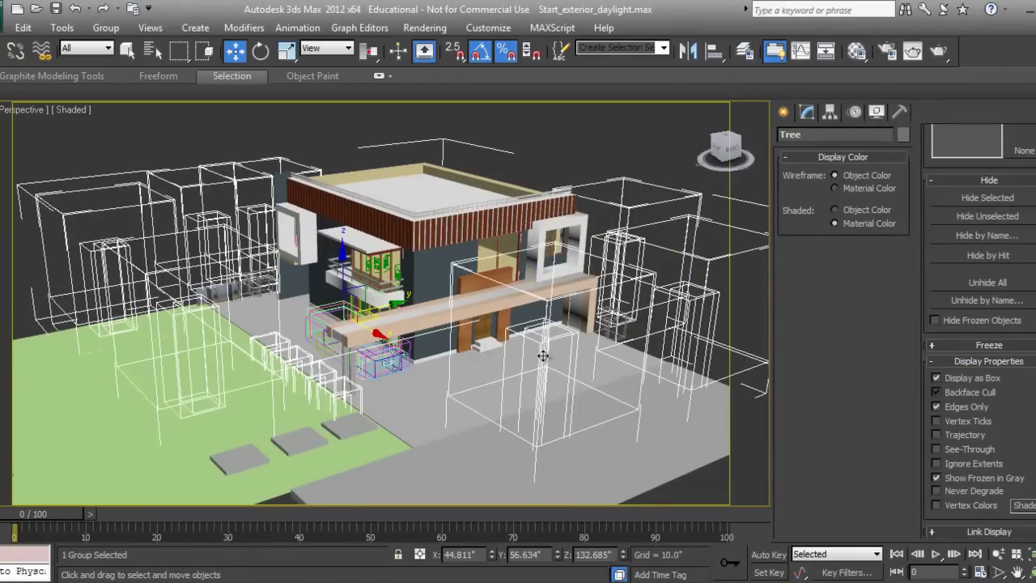
Show the scene polygon statistics (about 4.87 million) and orbit around the house
alt+middle_drag(476, 387, 480, 372)
key(7)
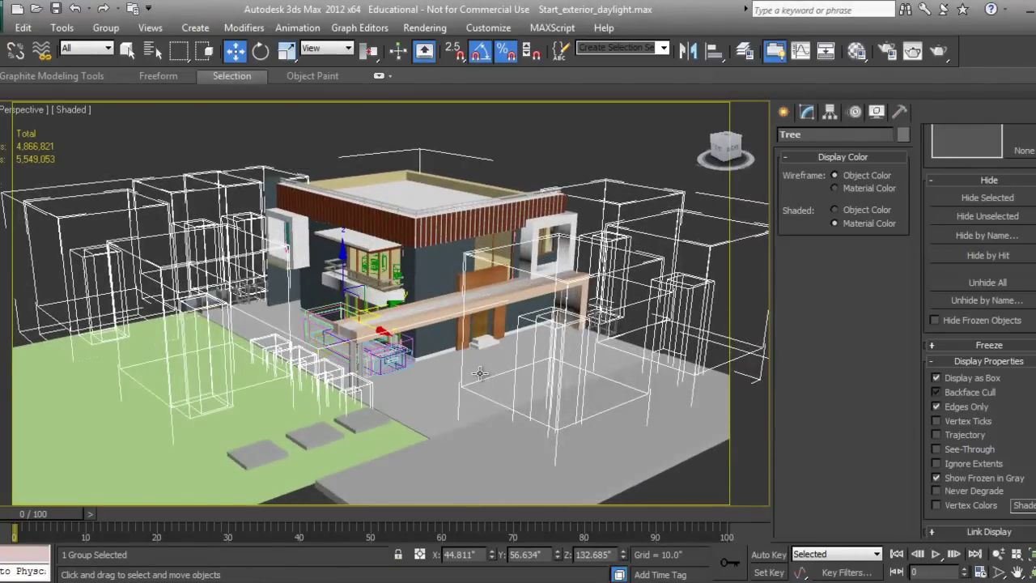
alt+middle_drag(420, 389, 411, 379)
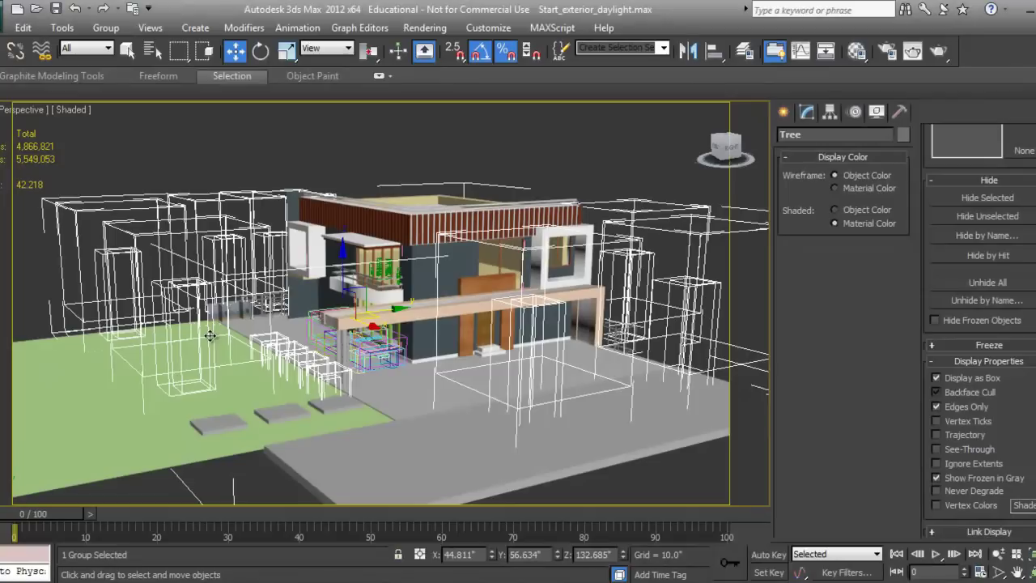
alt+middle_drag(209, 312, 22, 211)
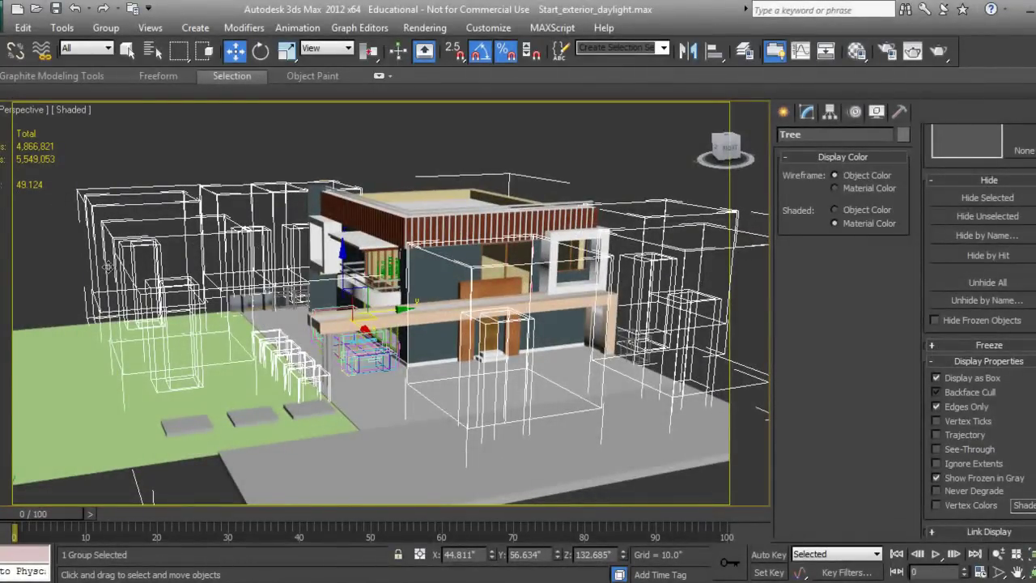
alt+middle_drag(188, 274, 186, 279)
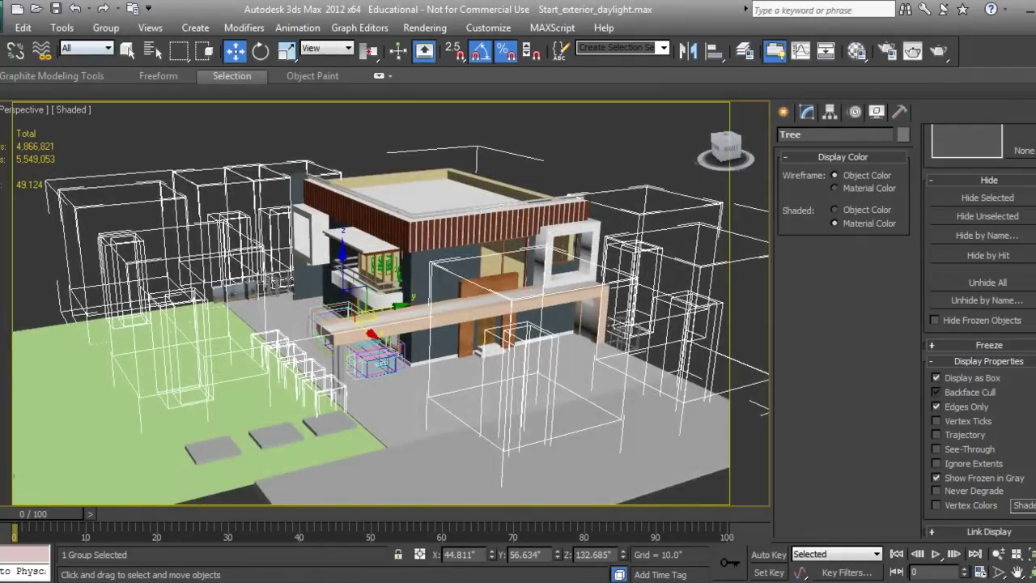
Start a Save Selected, type 'New' as a name, then cancel the dialog
click(4, 10)
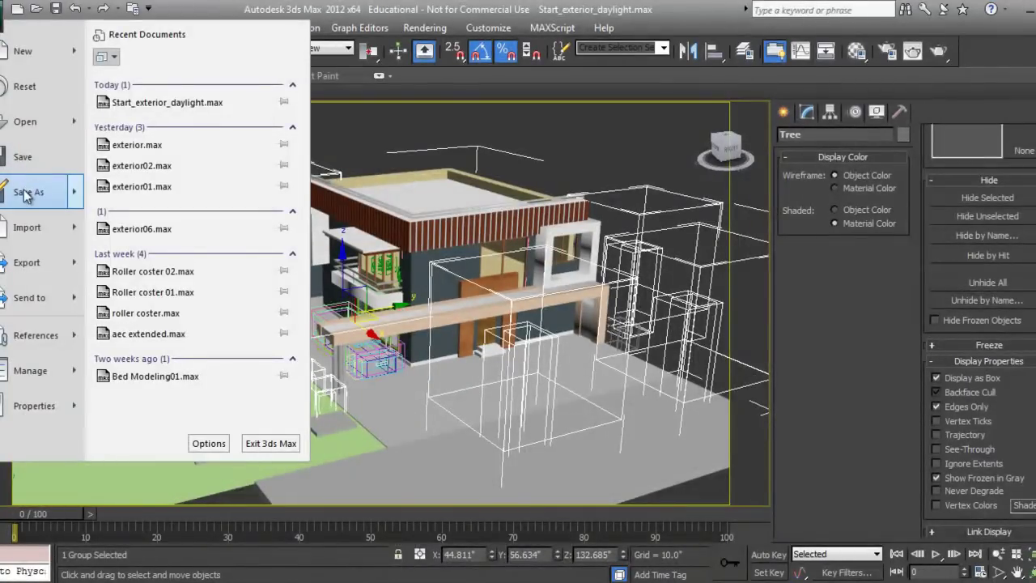
mouse_move(27, 199)
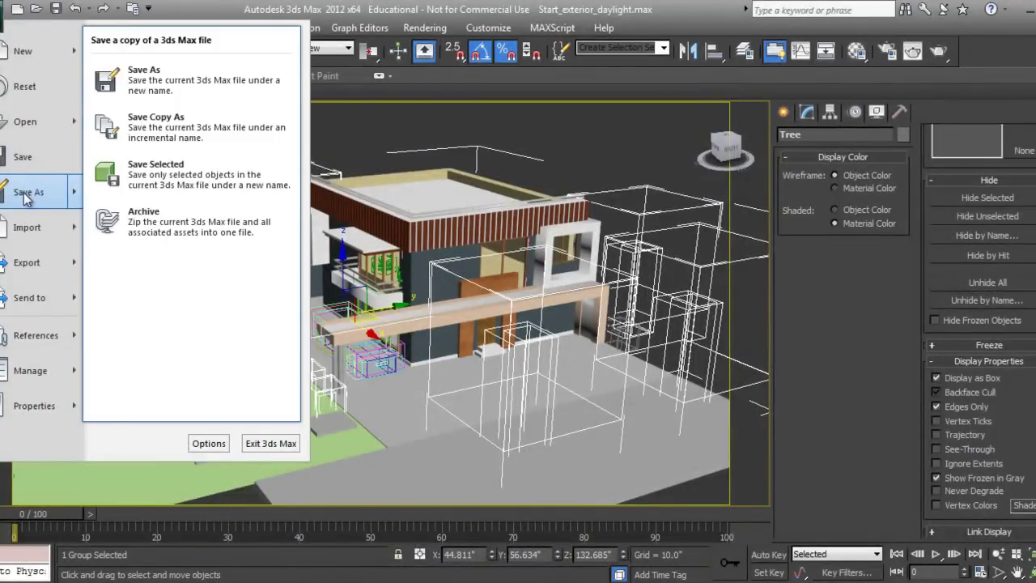
click(149, 181)
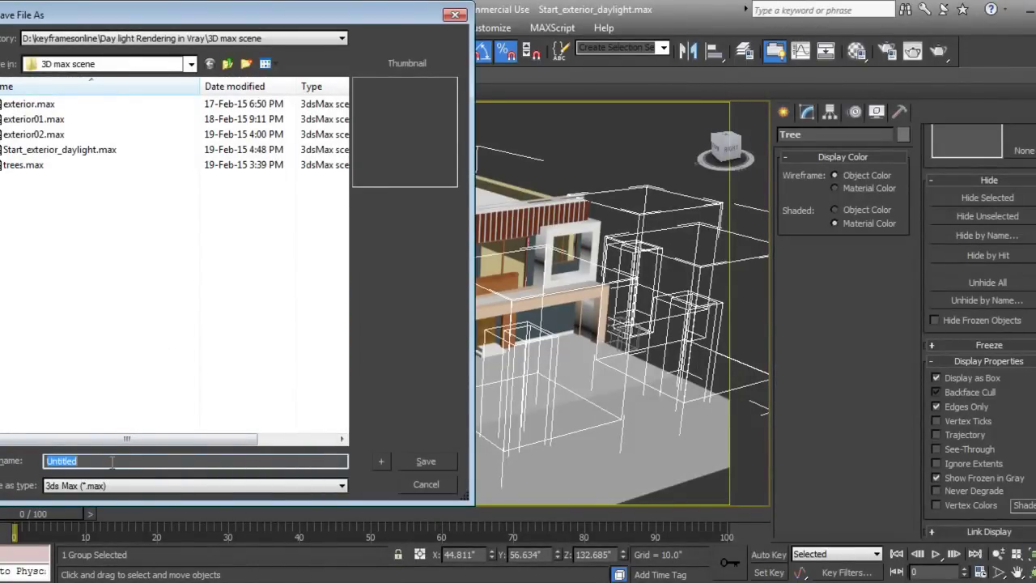
text(New)
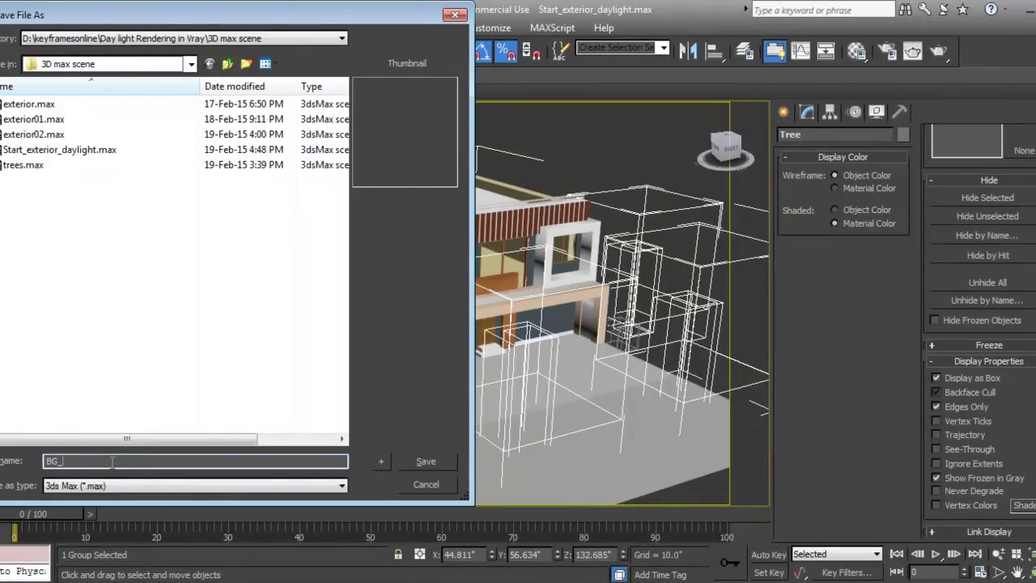
text(e)
click(454, 16)
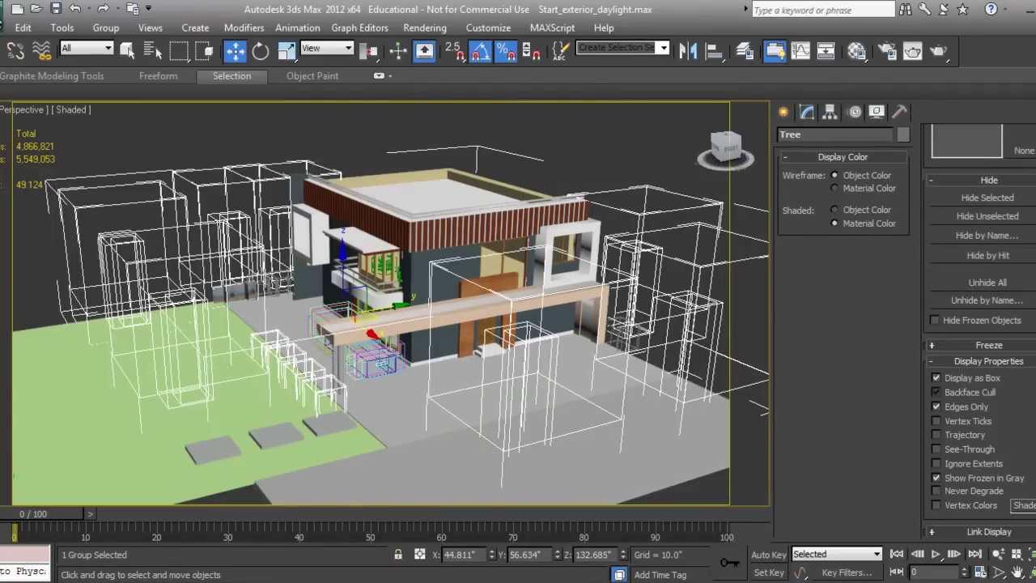
Save the selected Tree group alone as BG_Trees with Save Selected
click(9, 10)
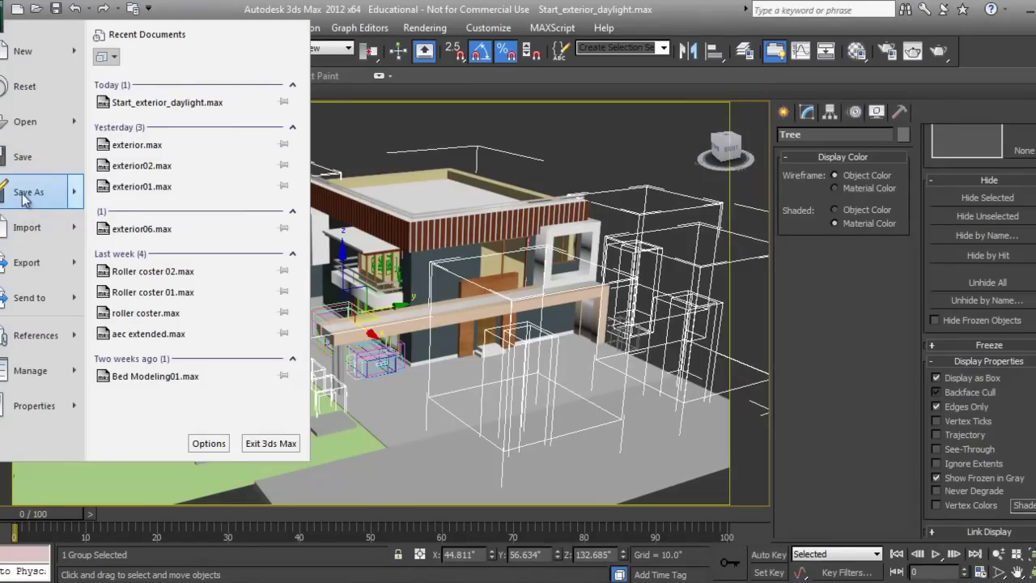
mouse_move(22, 199)
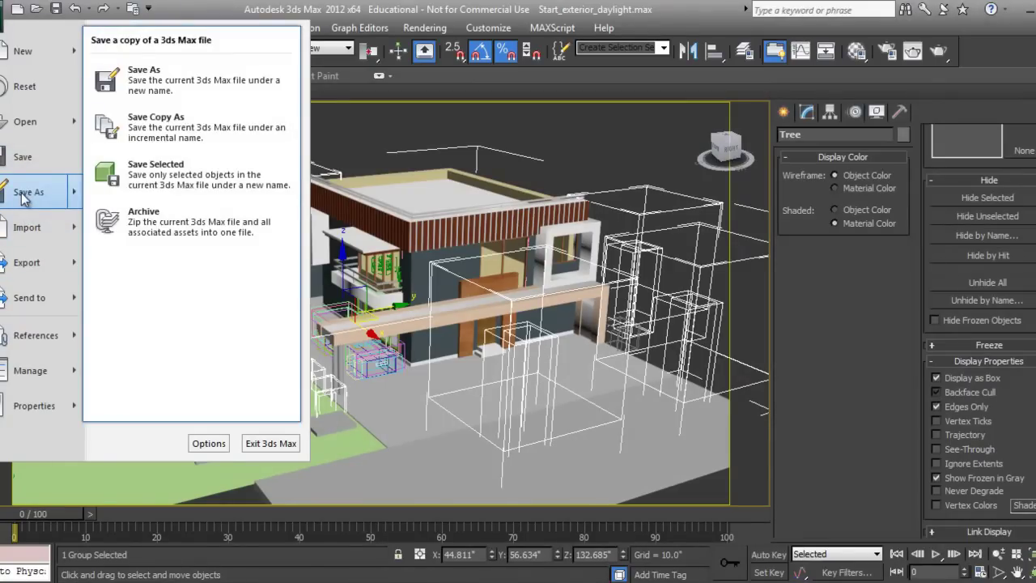
click(131, 181)
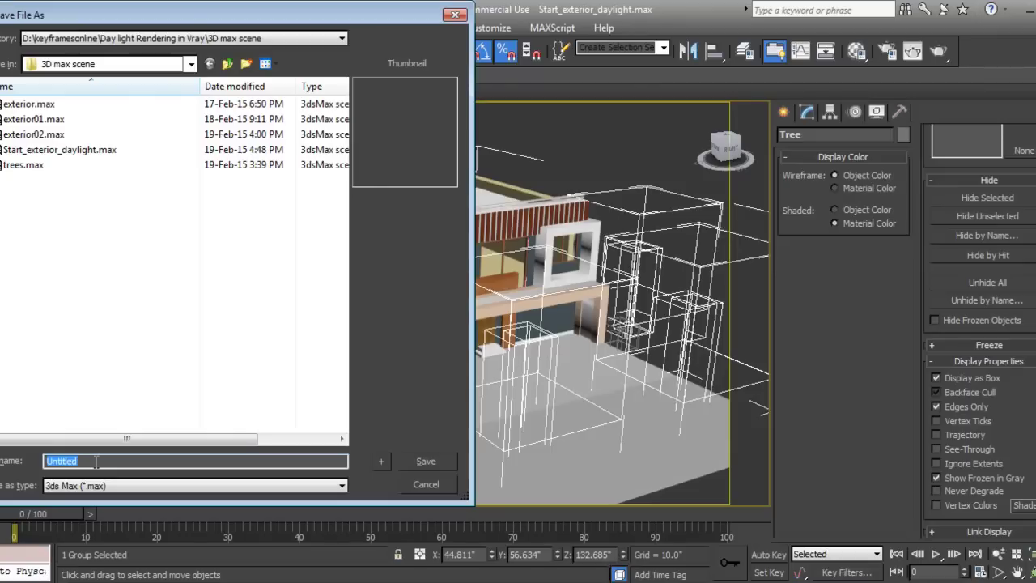
text(BG_Trees)
click(426, 462)
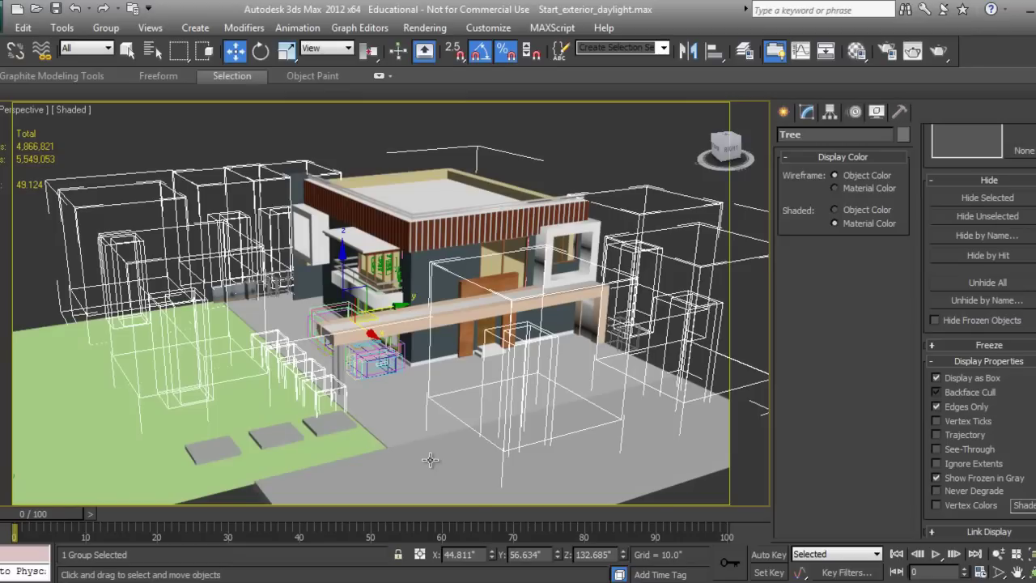
Hide the selected Tree group and bring up the Application menu's References options
right_click(512, 402)
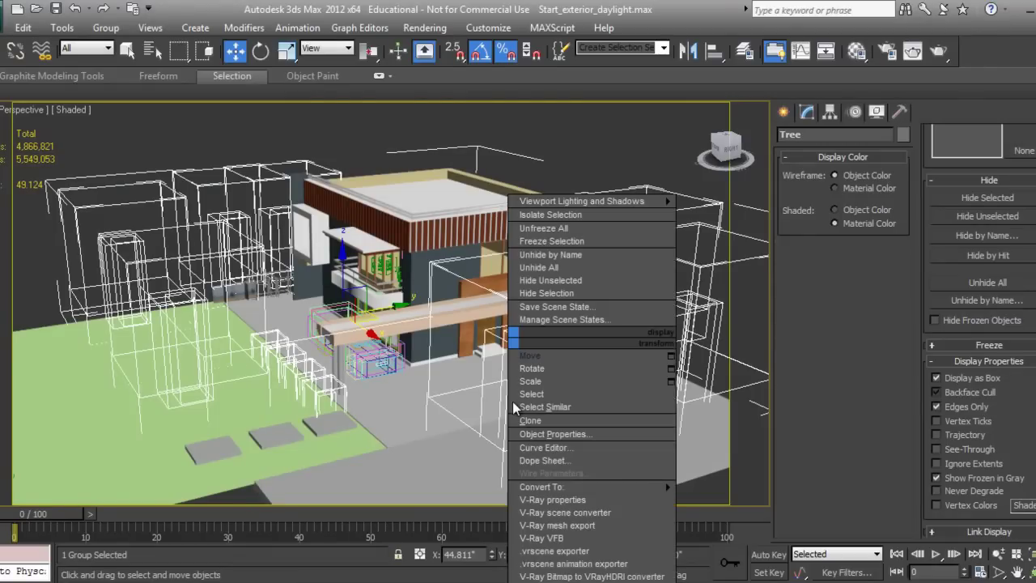
click(548, 293)
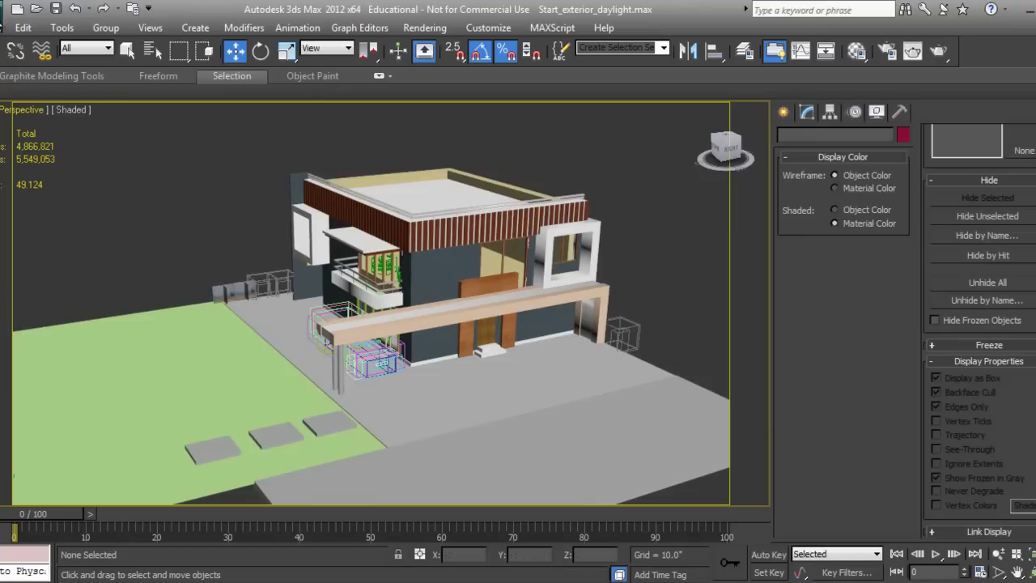
key(alt+f)
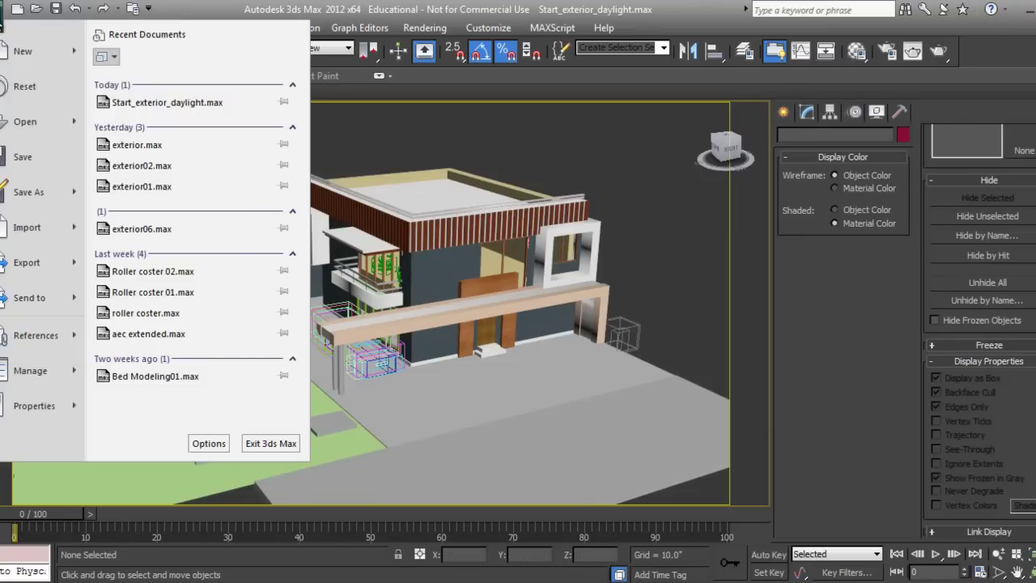
mouse_move(46, 340)
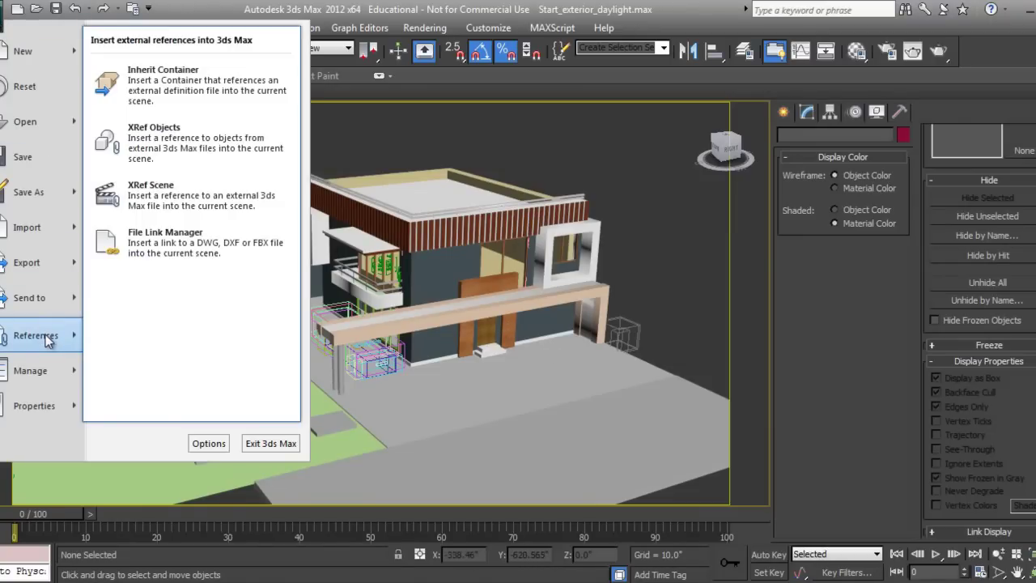
Briefly open and close XRef Objects, then return to References at XRef Scene
click(166, 149)
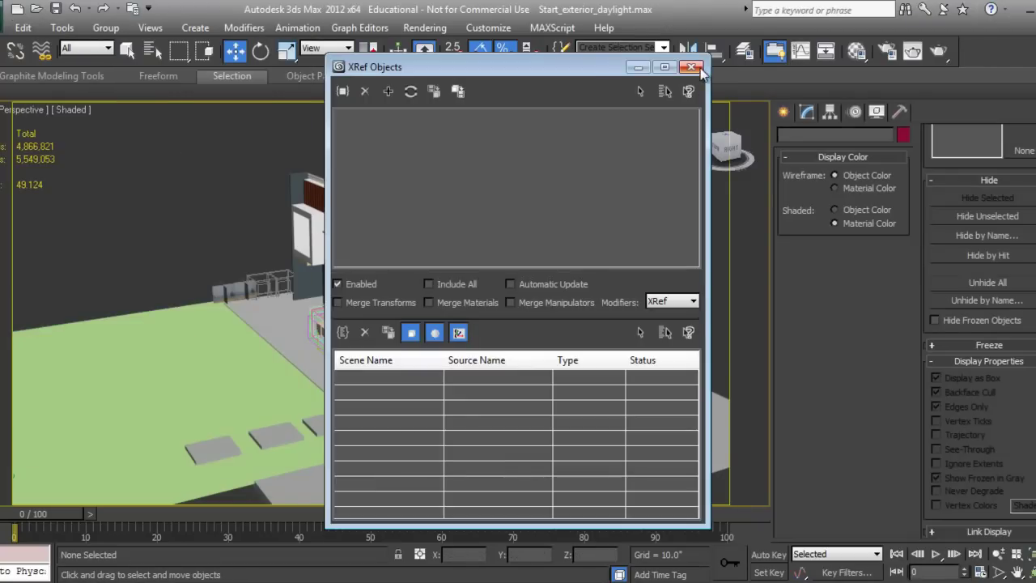
click(690, 67)
click(3, 15)
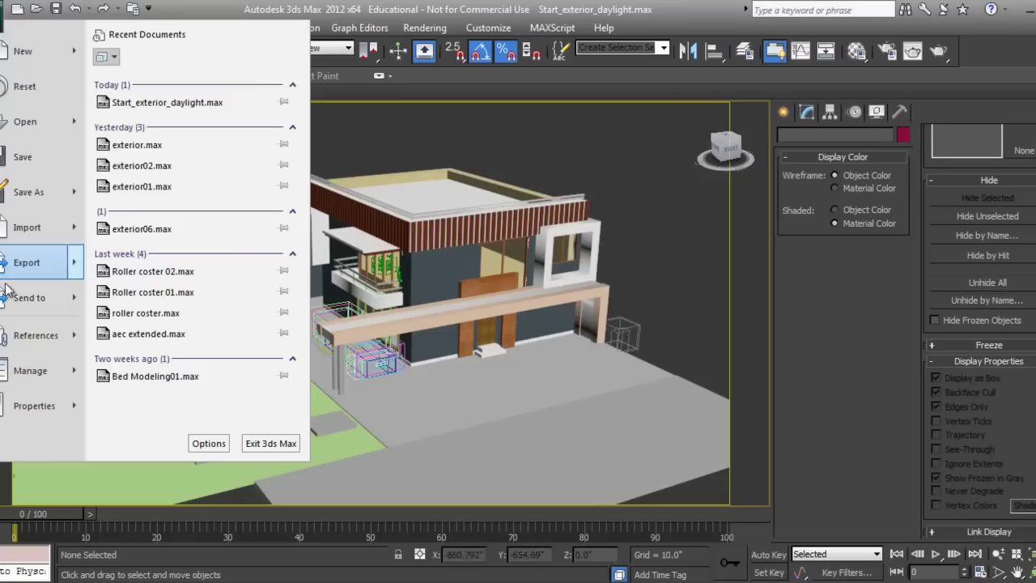
mouse_move(19, 334)
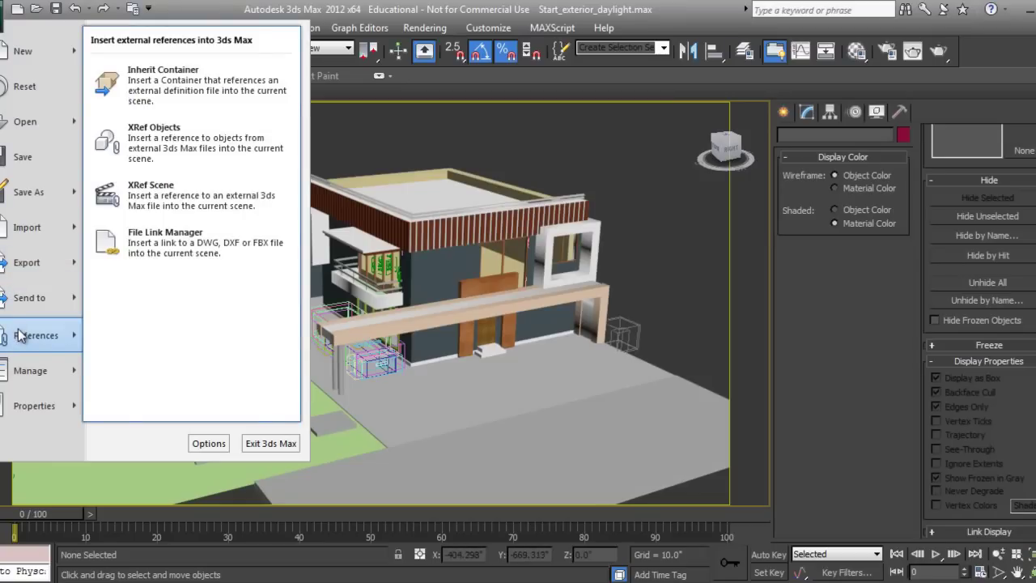
Add BG_Trees.max from the 3D max scene folder as an XRef Scene
click(146, 201)
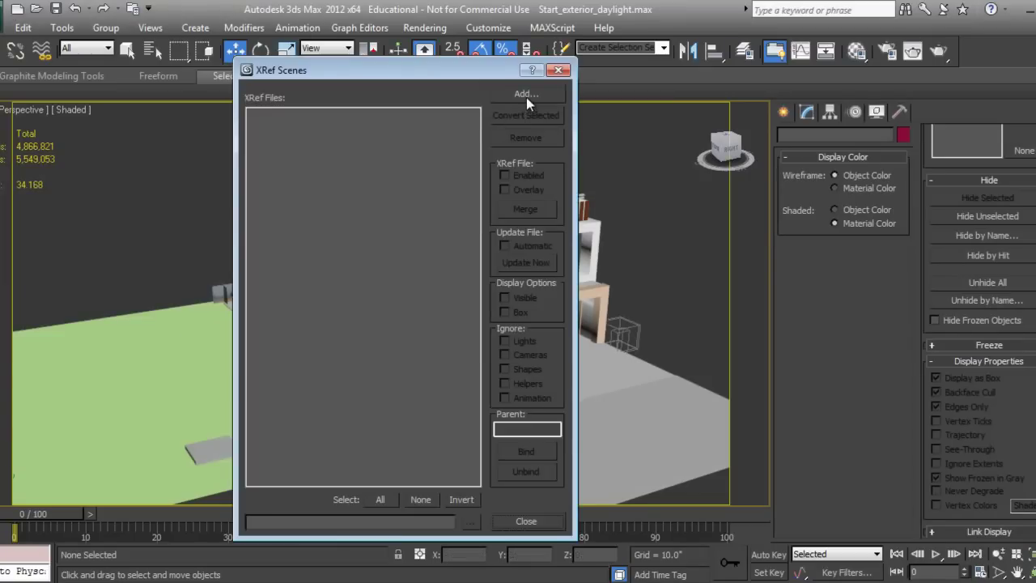
click(526, 96)
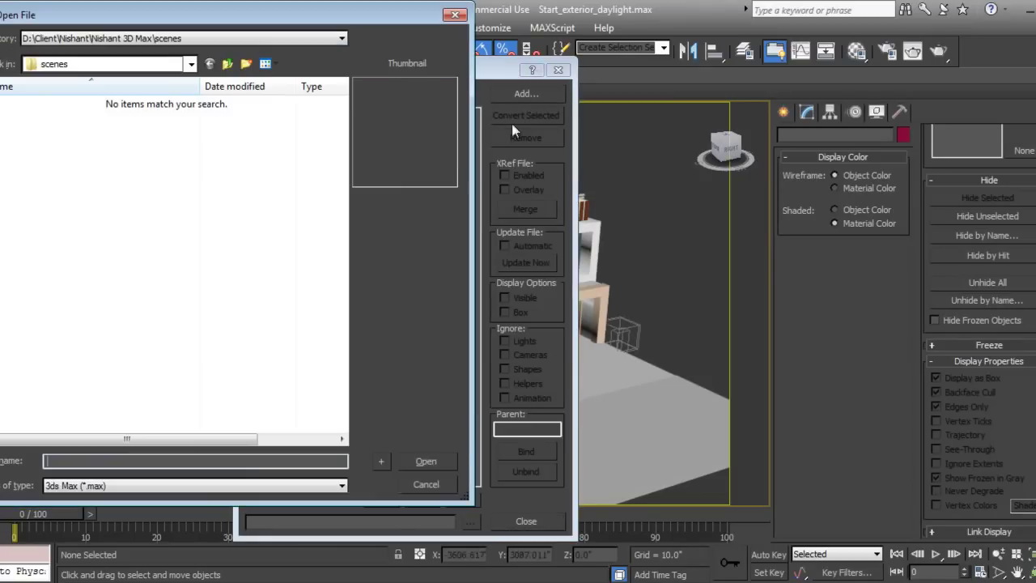
click(137, 38)
click(146, 65)
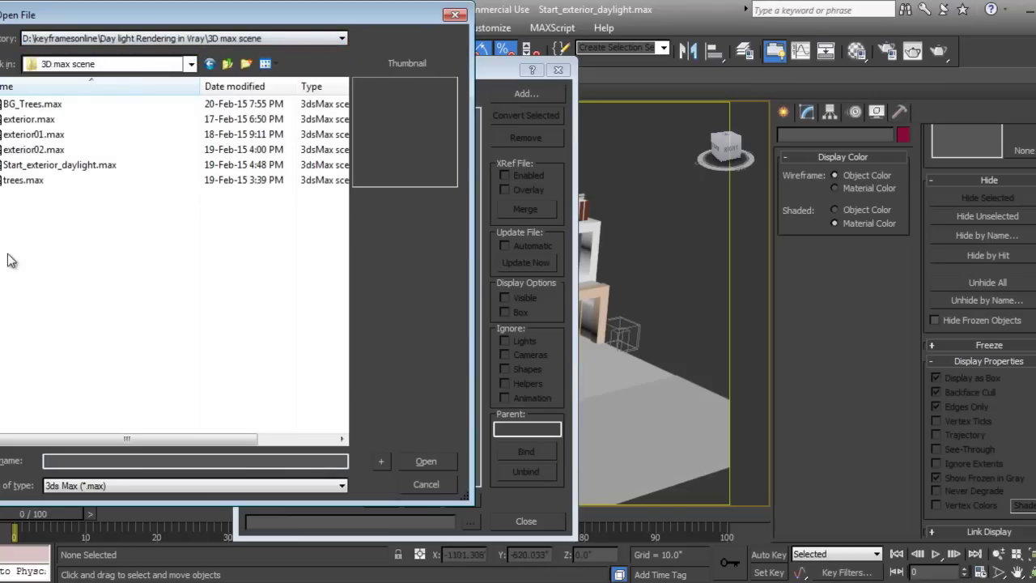
click(32, 104)
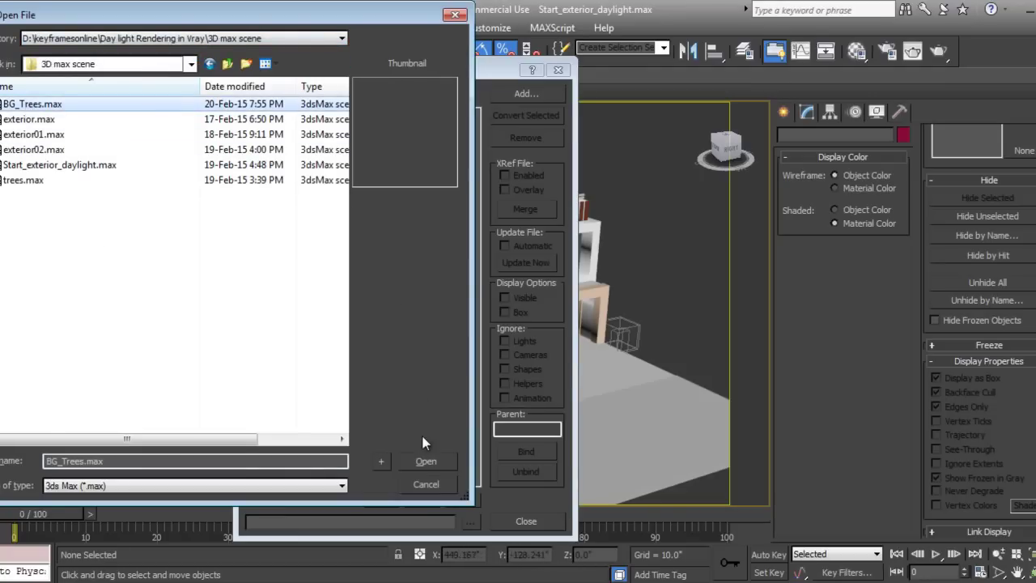
click(420, 462)
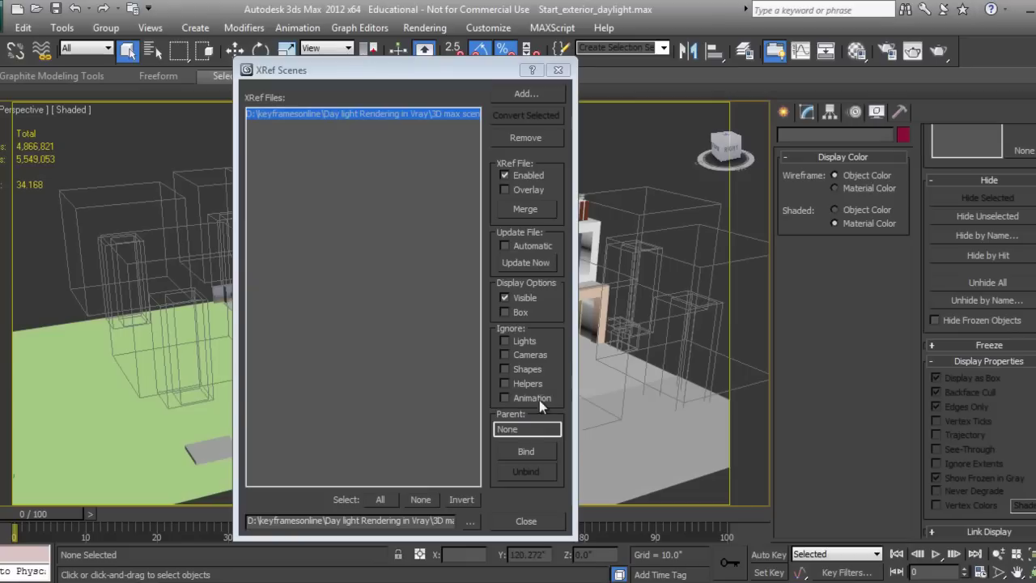
Close XRef Scenes and orbit, pan and zoom the Perspective view in on the house and tree boxes
click(526, 521)
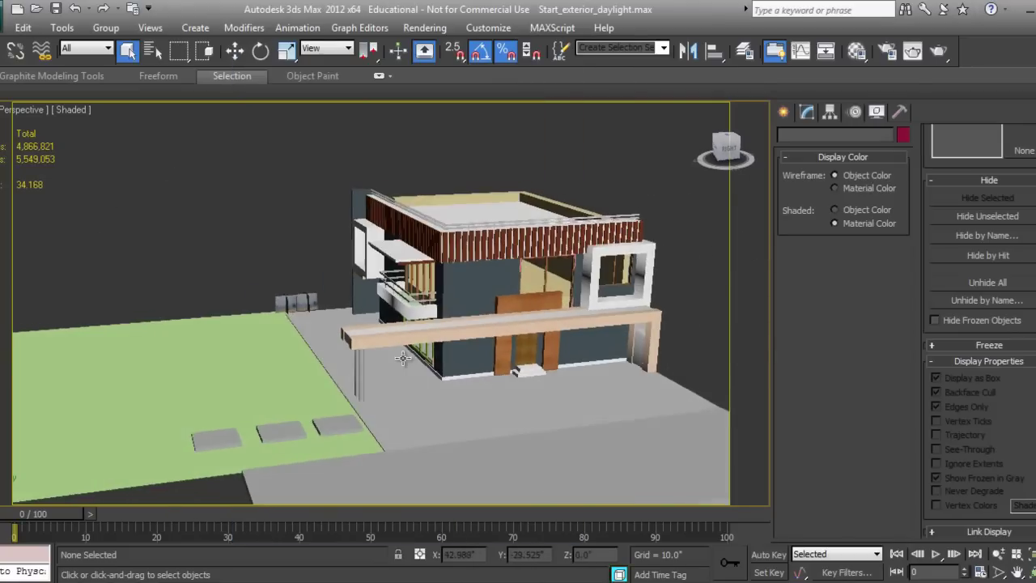
alt+middle_drag(402, 358, 268, 303)
scroll(313, 327, up, 4)
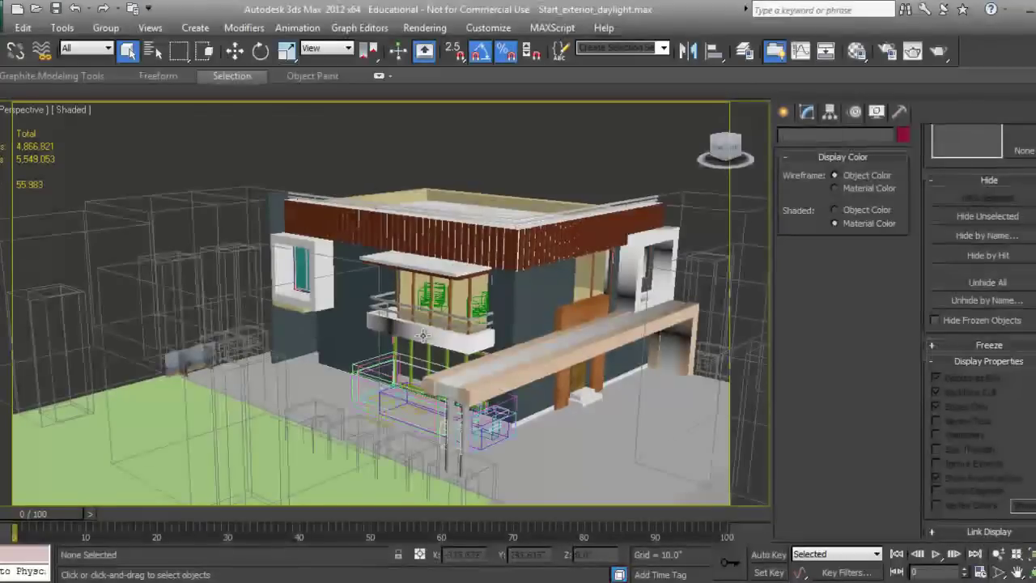
key(alt)
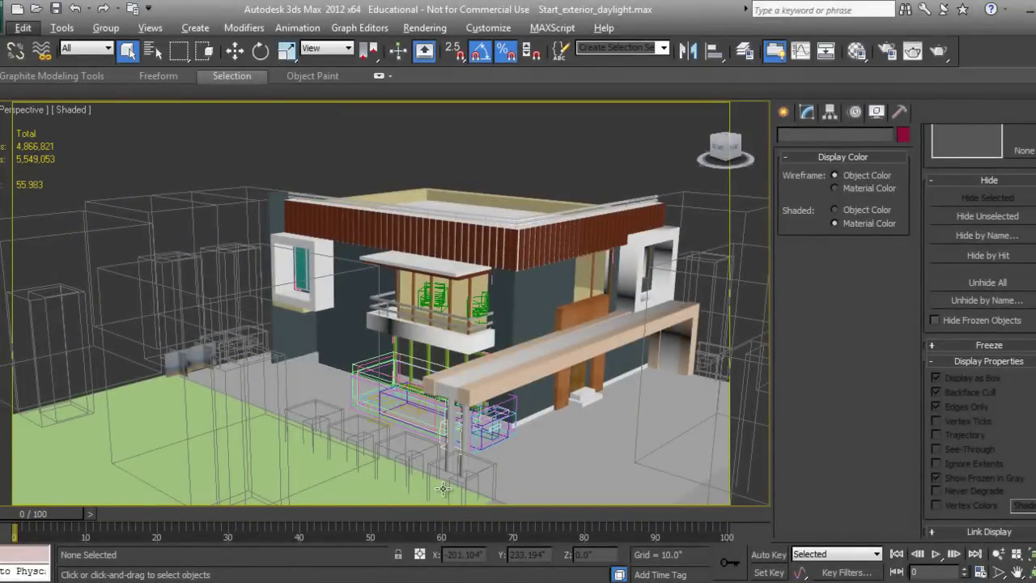
key(alt)
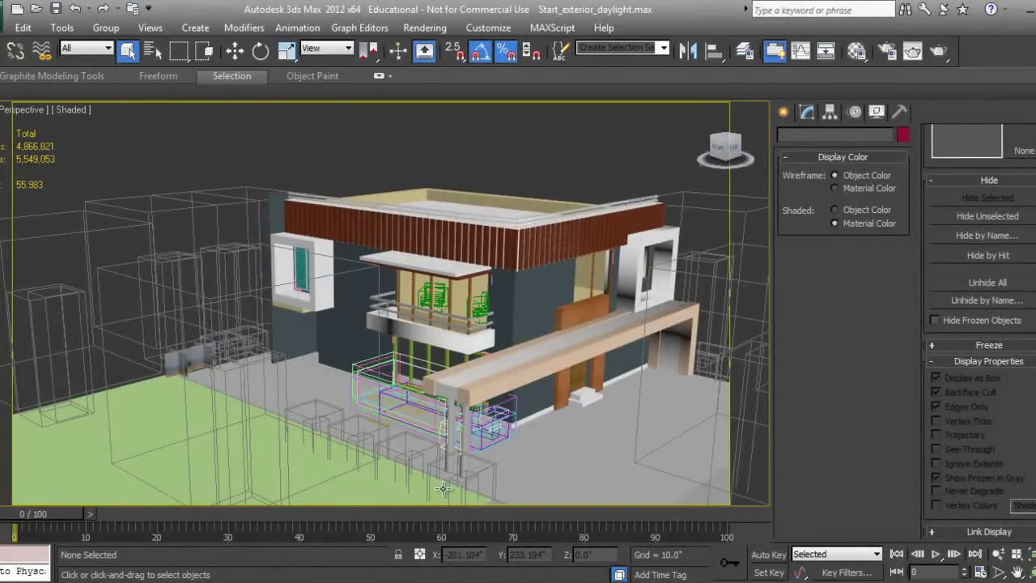
alt+middle_drag(424, 314, 415, 312)
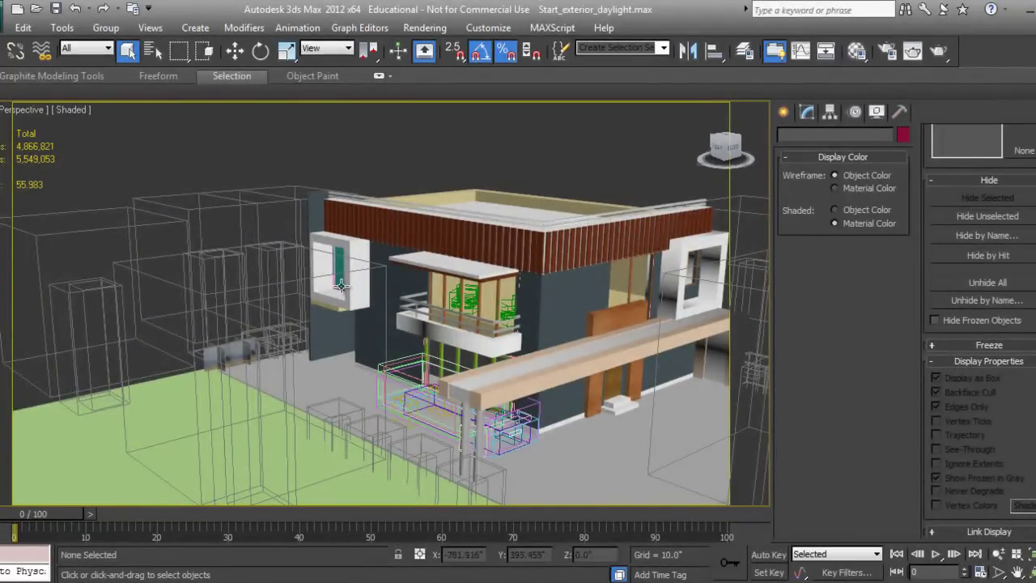
middle_drag(469, 314, 338, 243)
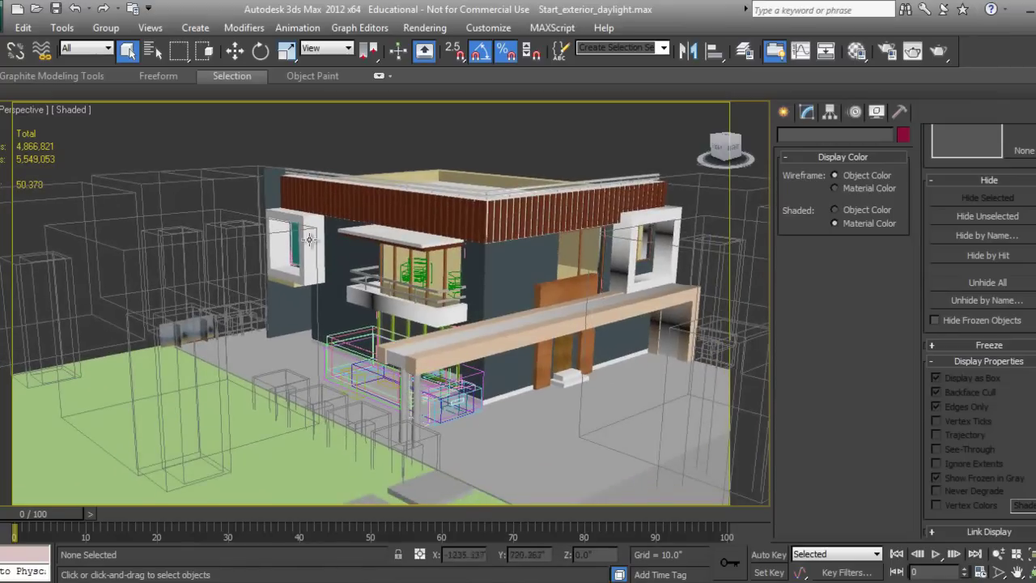
scroll(459, 321, up, 3)
middle_drag(398, 303, 333, 382)
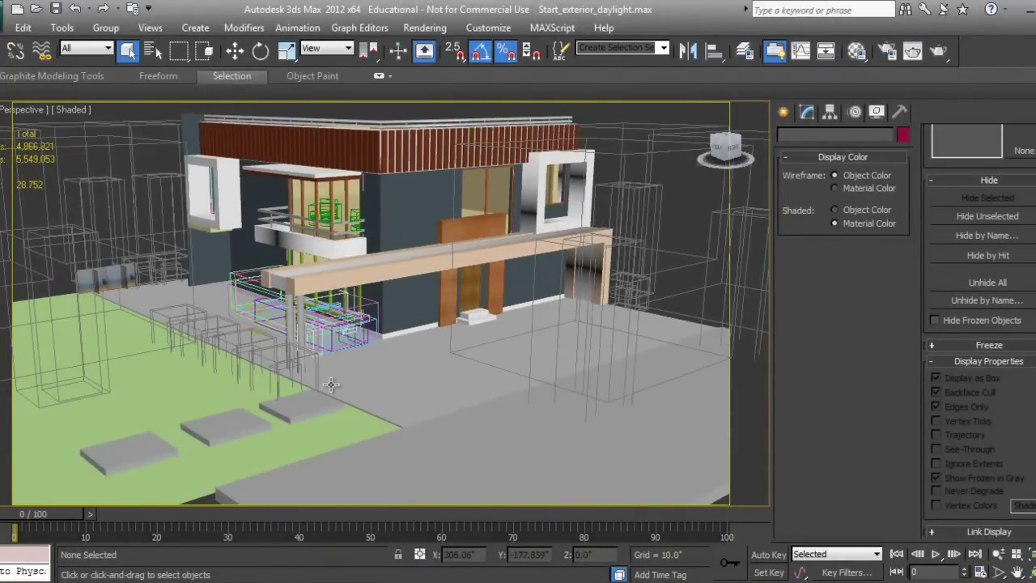
Switch the viewport to a zoomed-out Top view in wireframe
key(t)
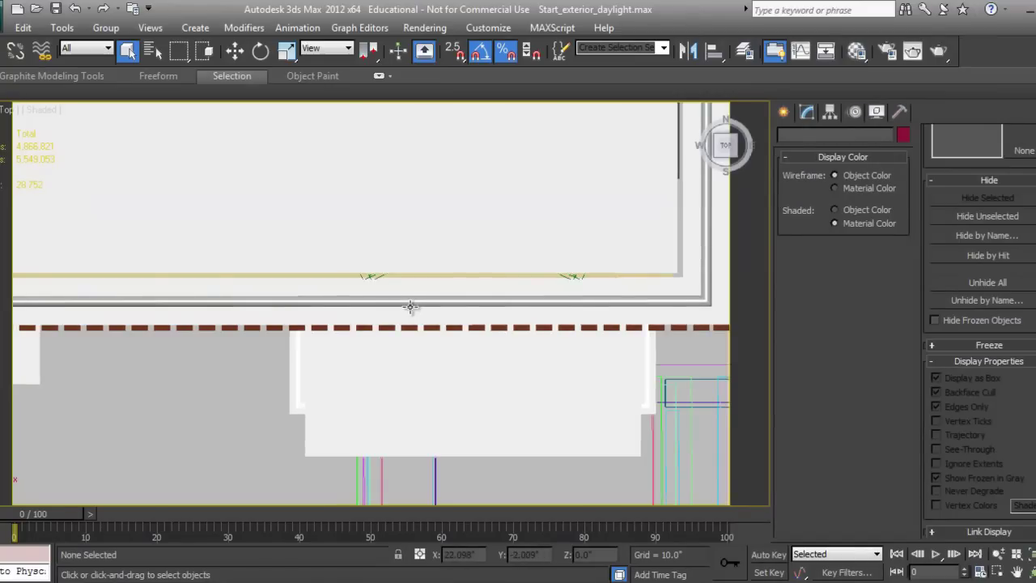
key(F3)
scroll(437, 344, down, 6)
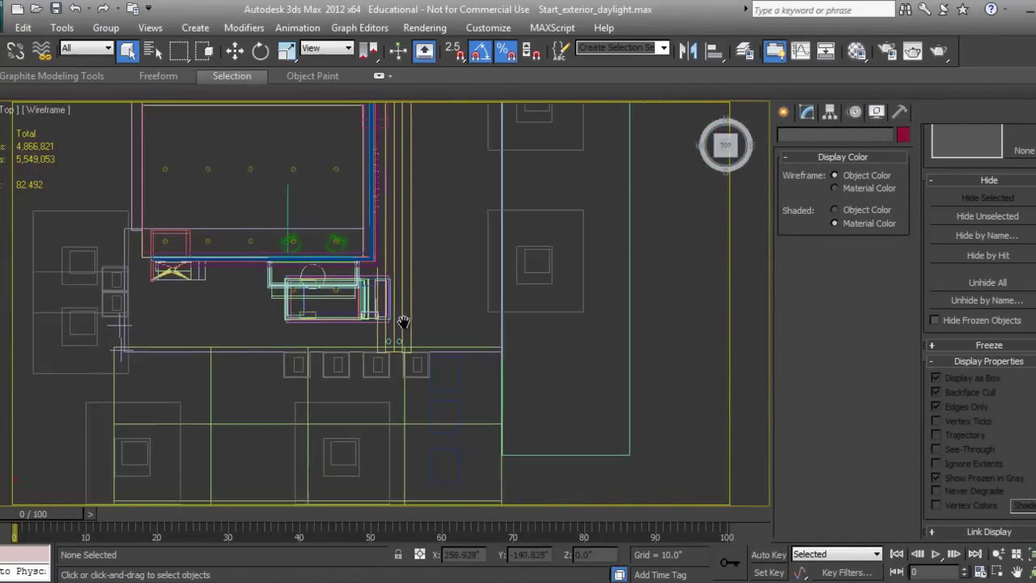
Create a VRayPhysicalCamera in front of the house with its target aimed at the building
click(782, 113)
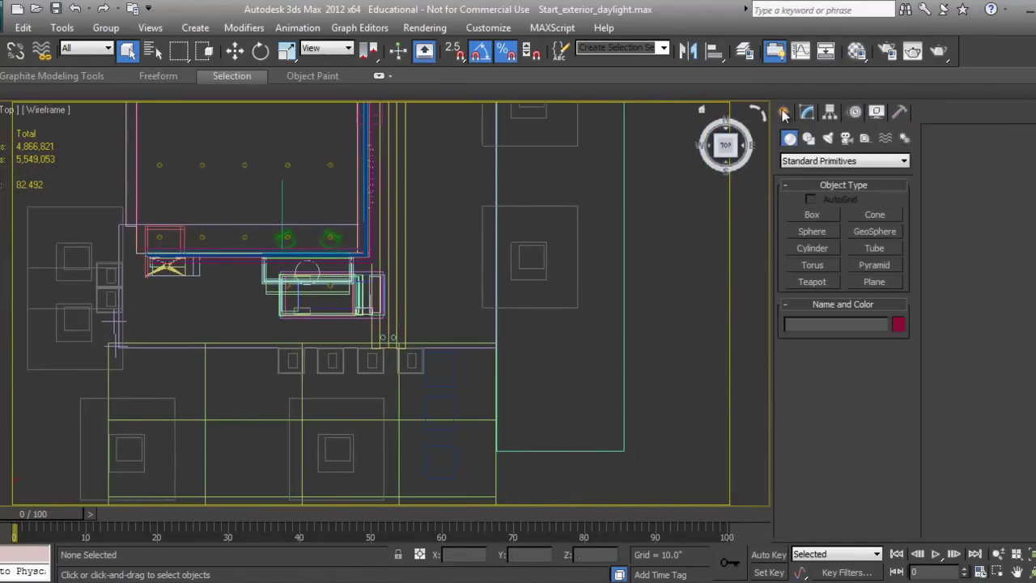
click(858, 161)
click(859, 160)
click(847, 138)
click(857, 161)
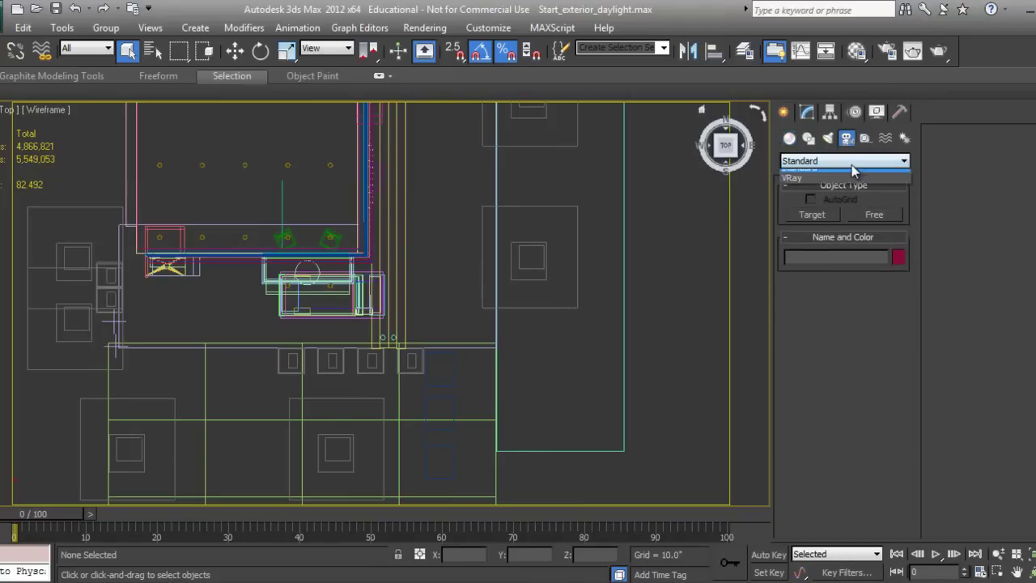
click(832, 187)
click(868, 216)
middle_drag(496, 404, 442, 334)
drag(518, 422, 442, 357)
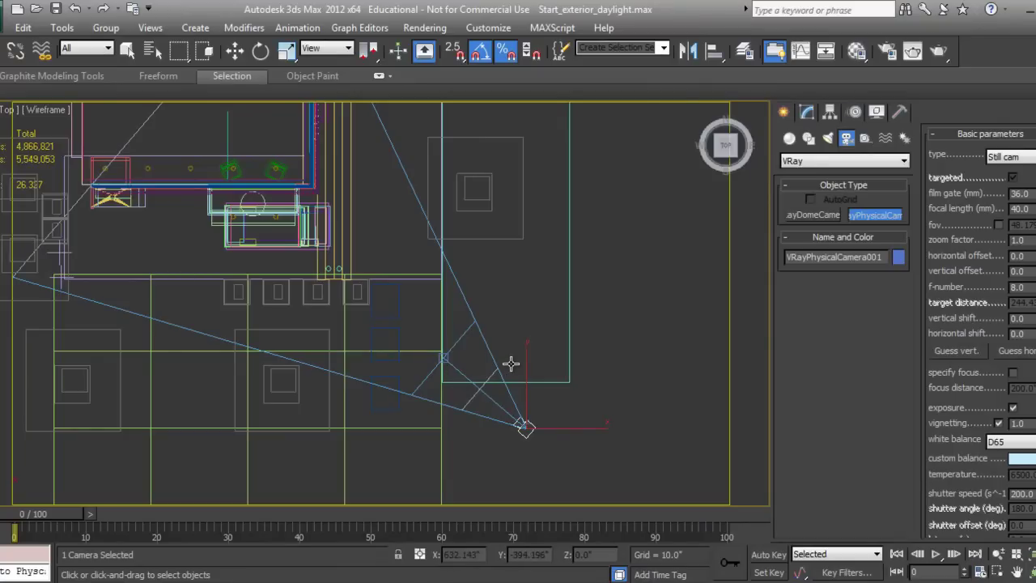
View through VRayPhysicalCamera001 shaded, then truck and orbit it to frame the house's front corner
key(c)
key(F3)
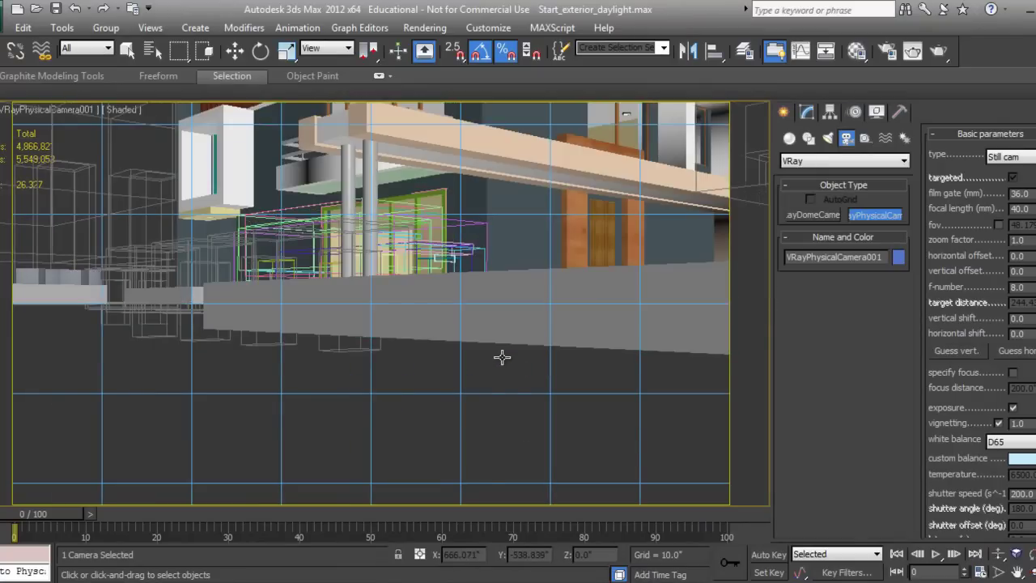
click(1016, 571)
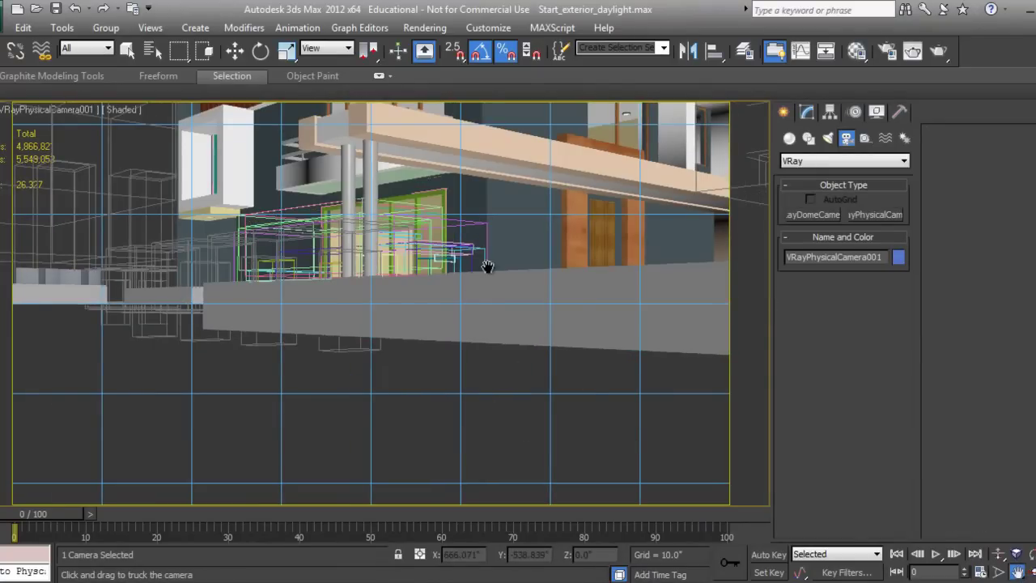
drag(492, 259, 303, 427)
alt+middle_drag(304, 426, 342, 296)
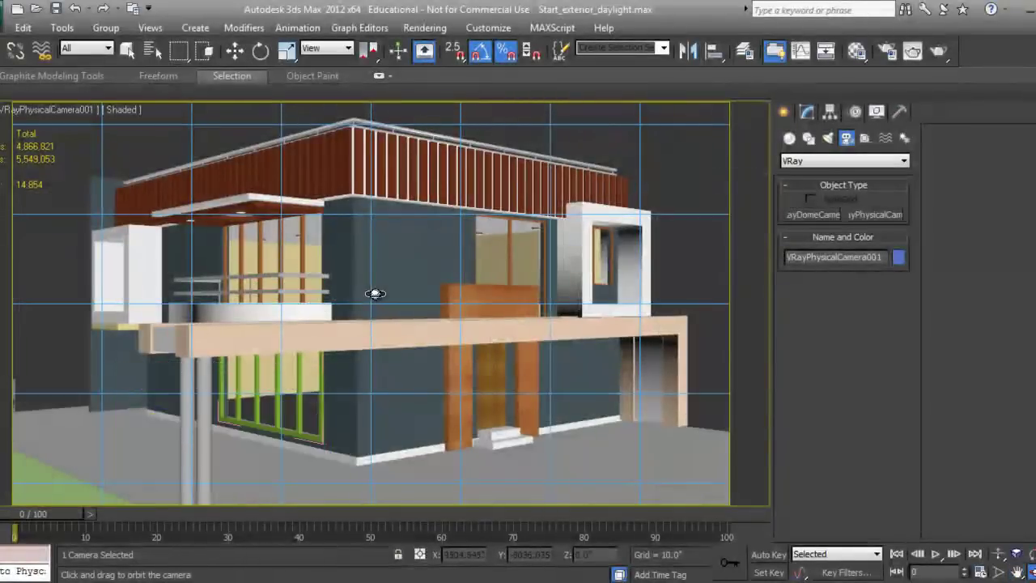
key(shift+z)
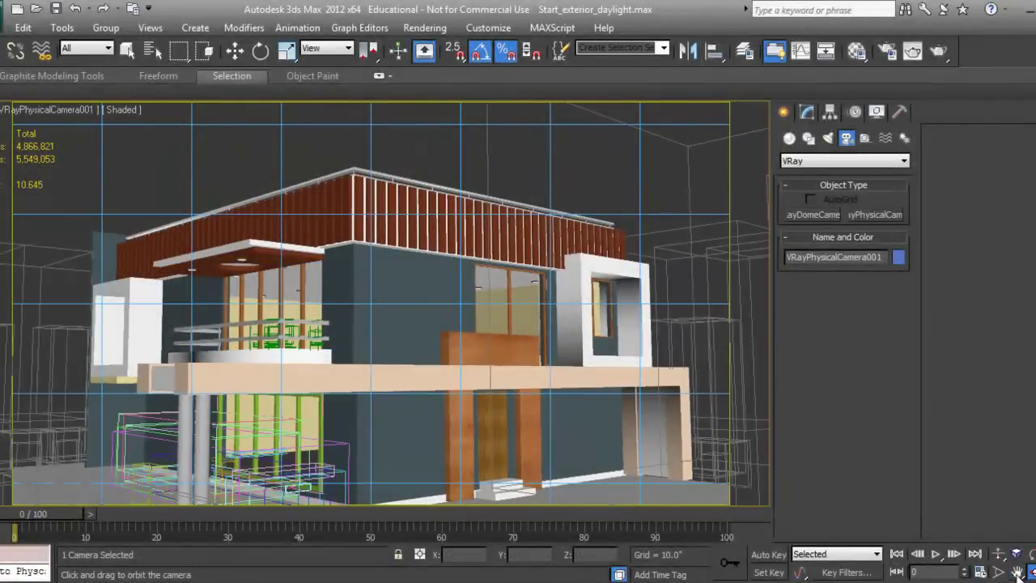
middle_drag(437, 404, 465, 295)
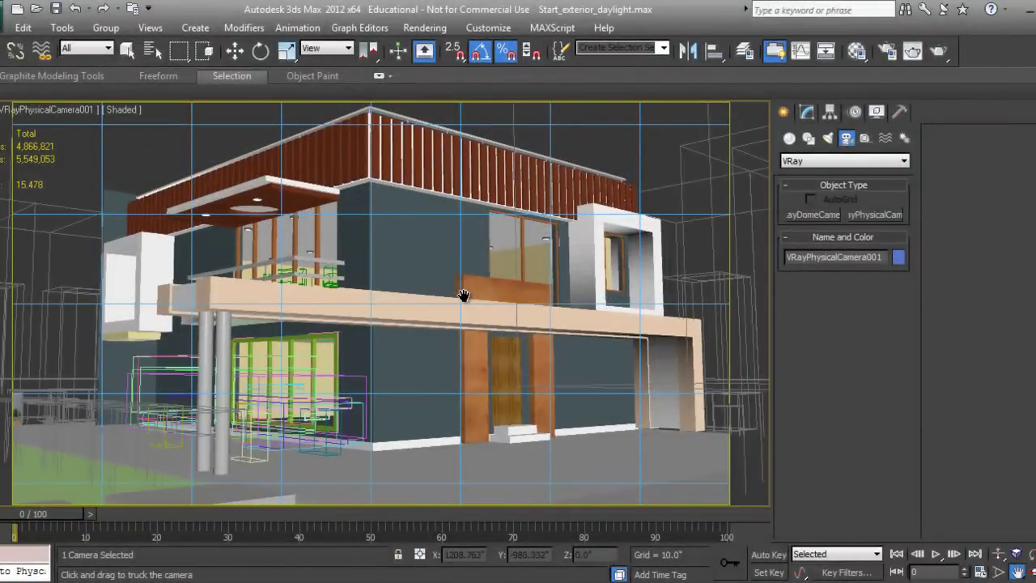
In VRayPhysicalCamera001's Modify parameters, switch the white balance dropdown from D65 to Neutral
right_click(465, 295)
click(806, 111)
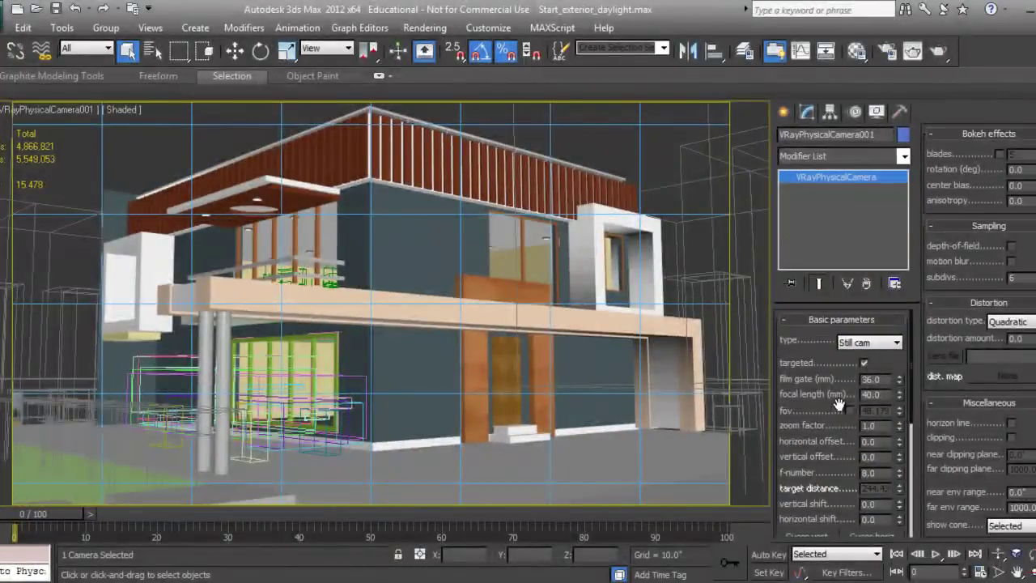
drag(807, 411, 816, 376)
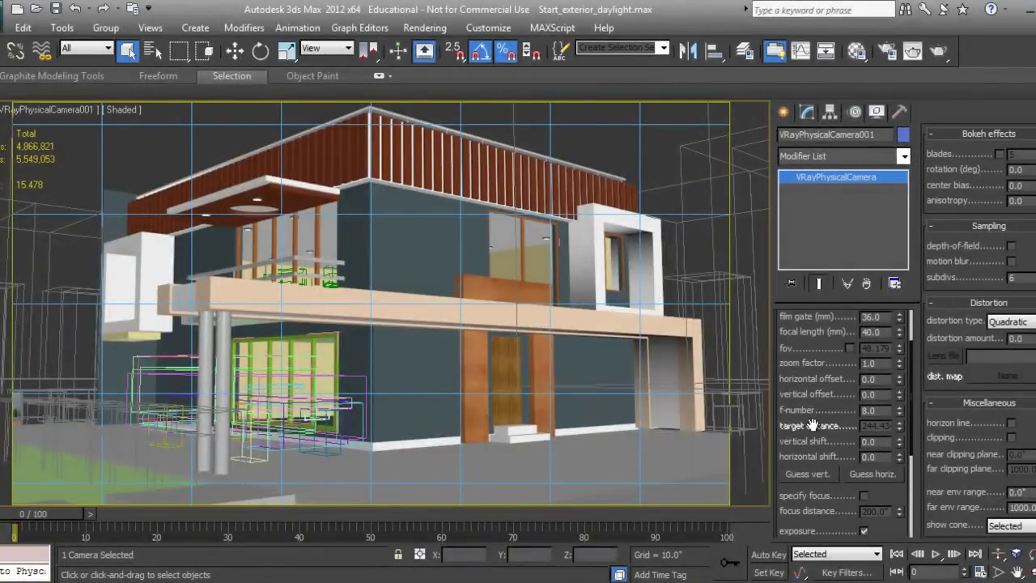
drag(814, 419, 811, 368)
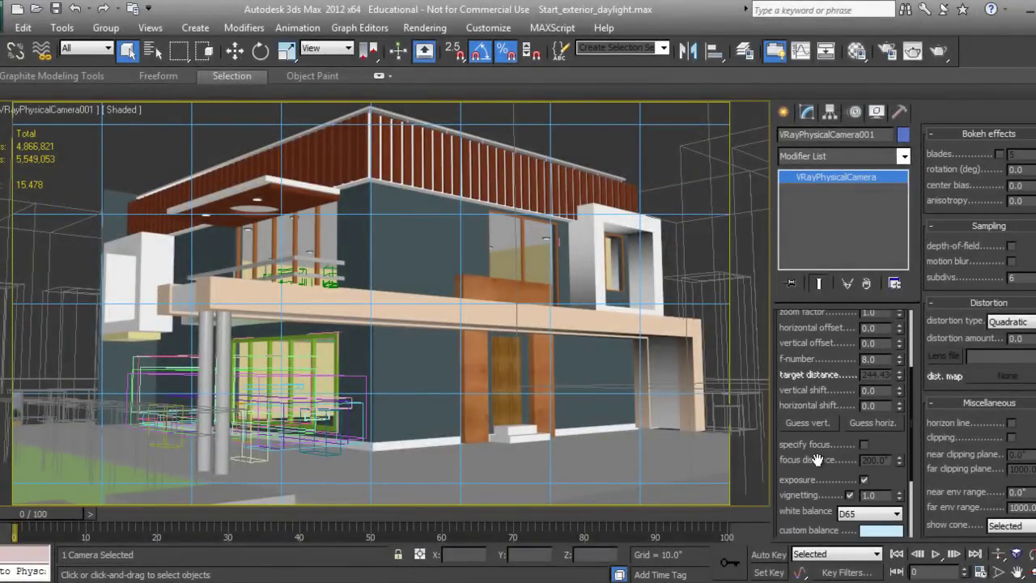
drag(816, 460, 816, 403)
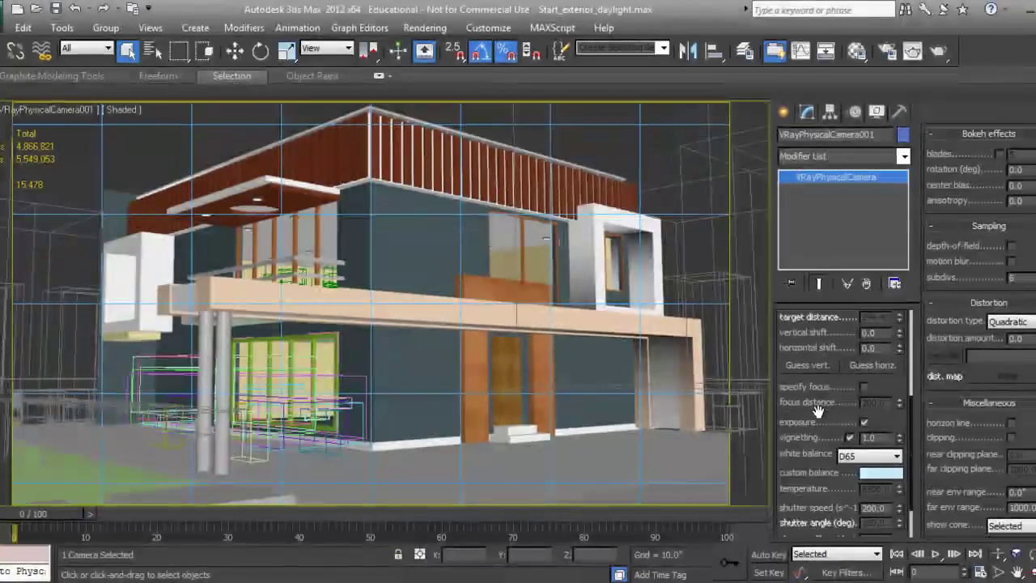
click(852, 457)
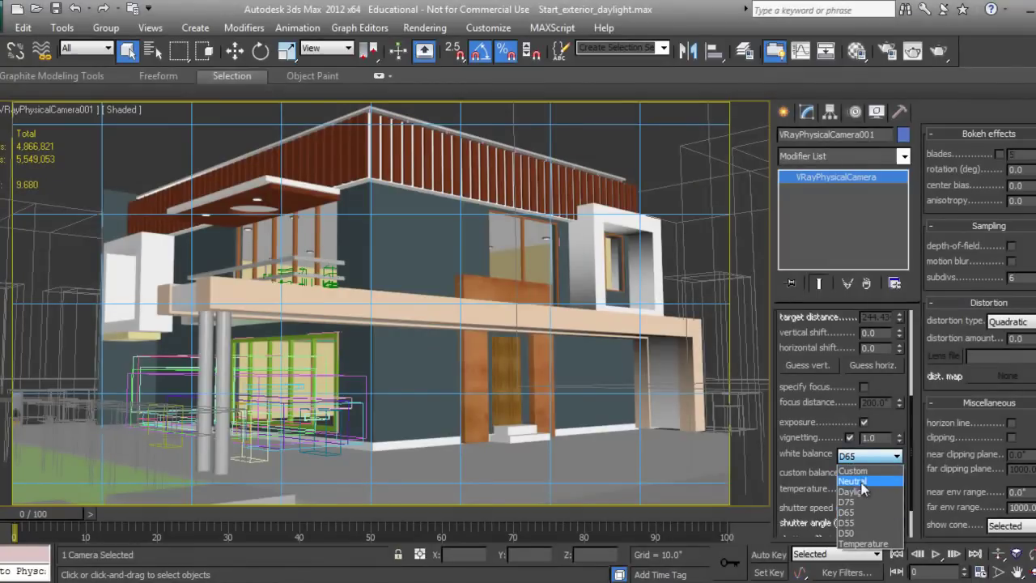
click(852, 481)
drag(801, 460, 799, 438)
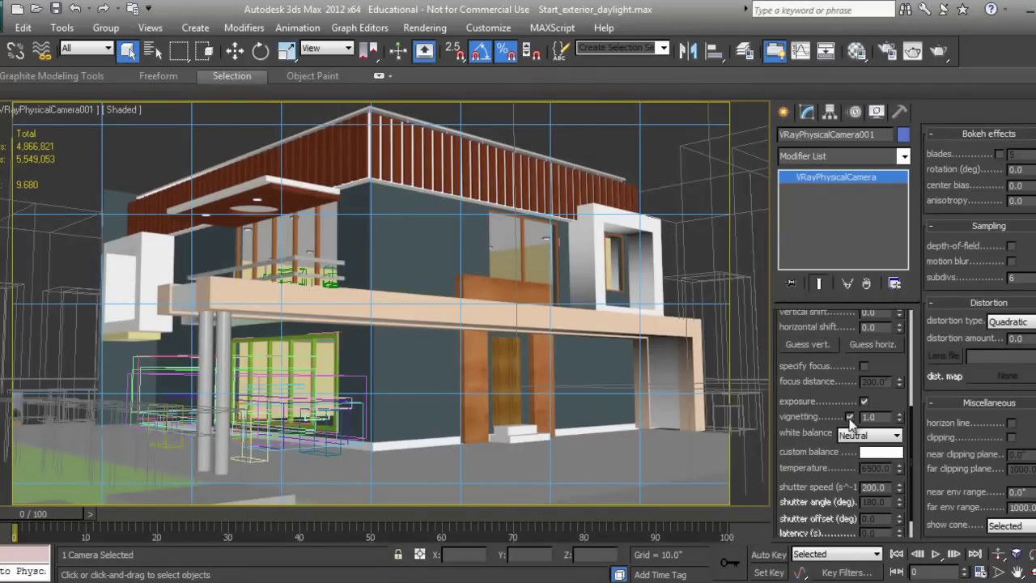
Give VRayPhysicalCamera001 a shutter speed of 15 and a film speed (ISO) of 200
scroll(807, 429, down, 2)
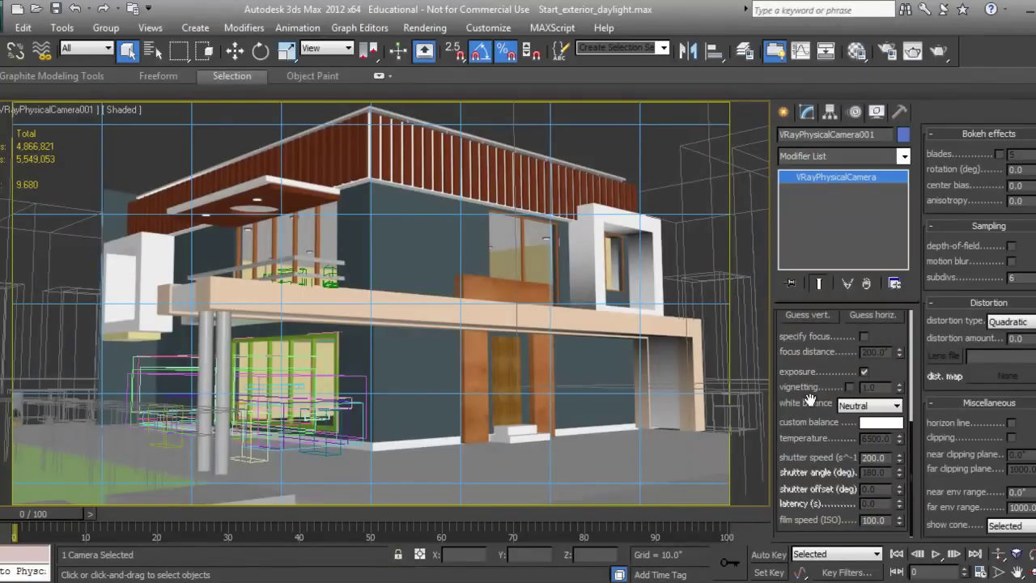
scroll(797, 415, up, 5)
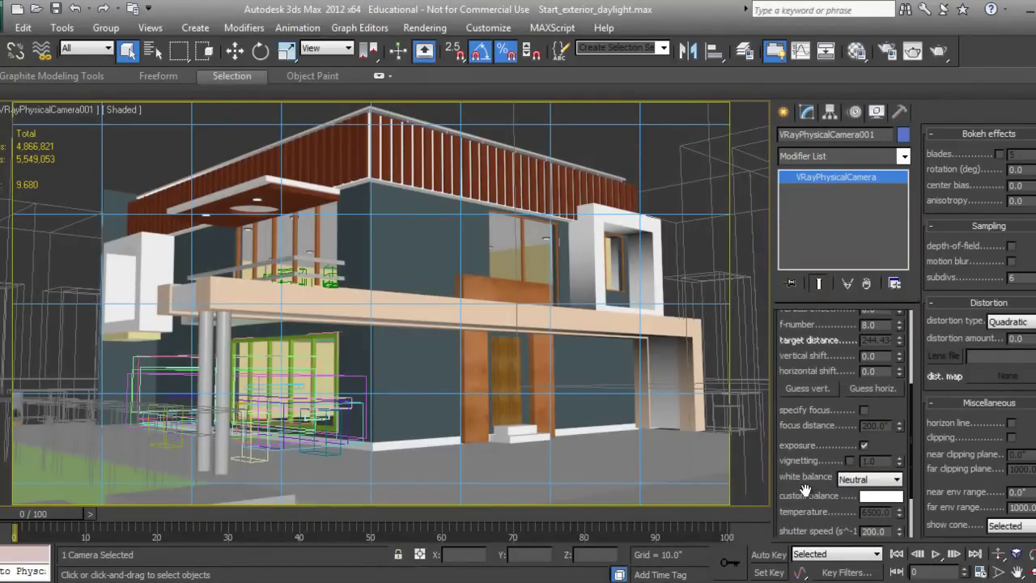
scroll(794, 413, down, 5)
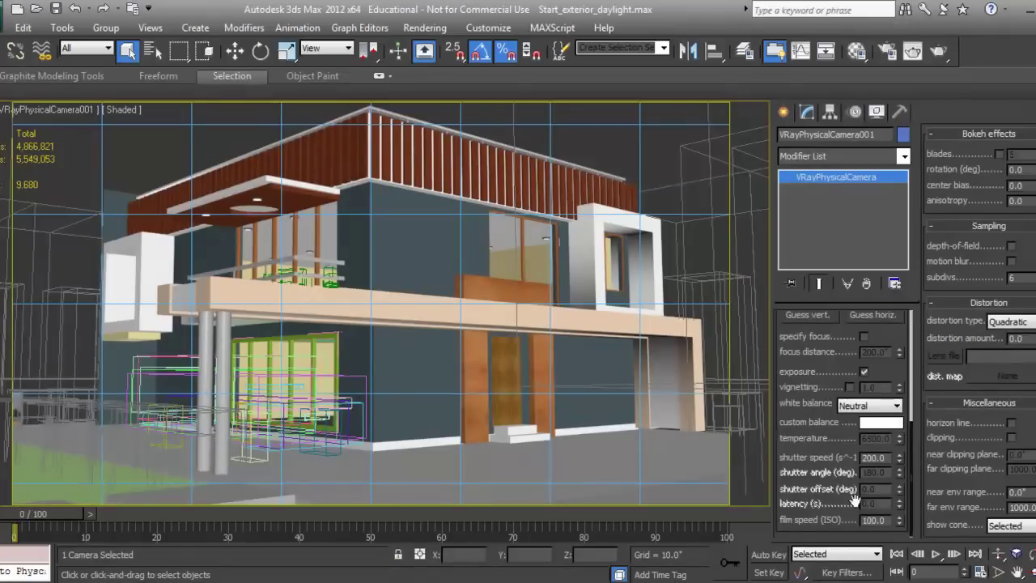
double_click(887, 457)
text(15)
click(884, 458)
drag(832, 473, 833, 475)
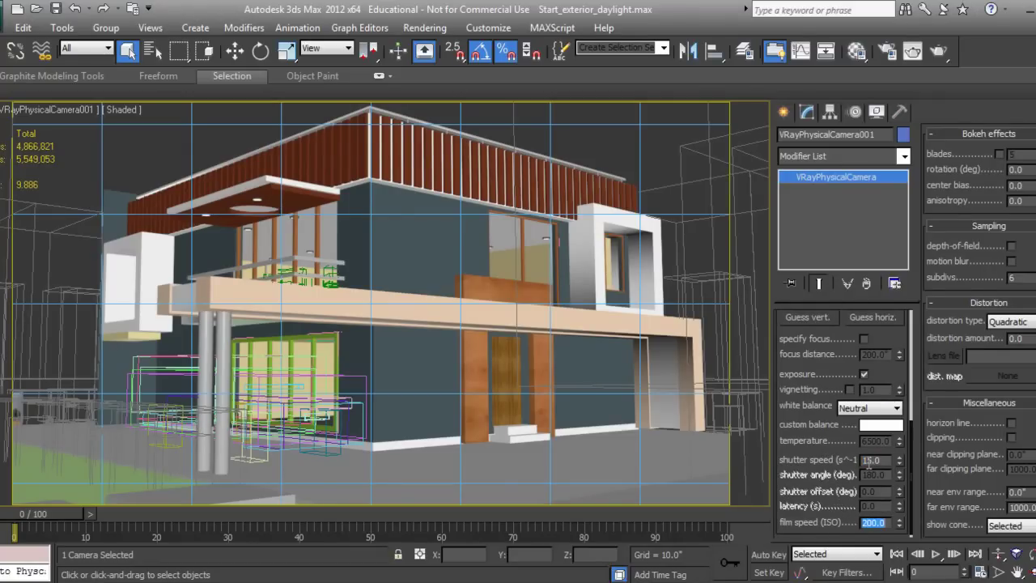
mouse_move(816, 429)
mouse_down()
mouse_move(801, 499)
mouse_move(798, 426)
mouse_up()
drag(820, 461, 819, 458)
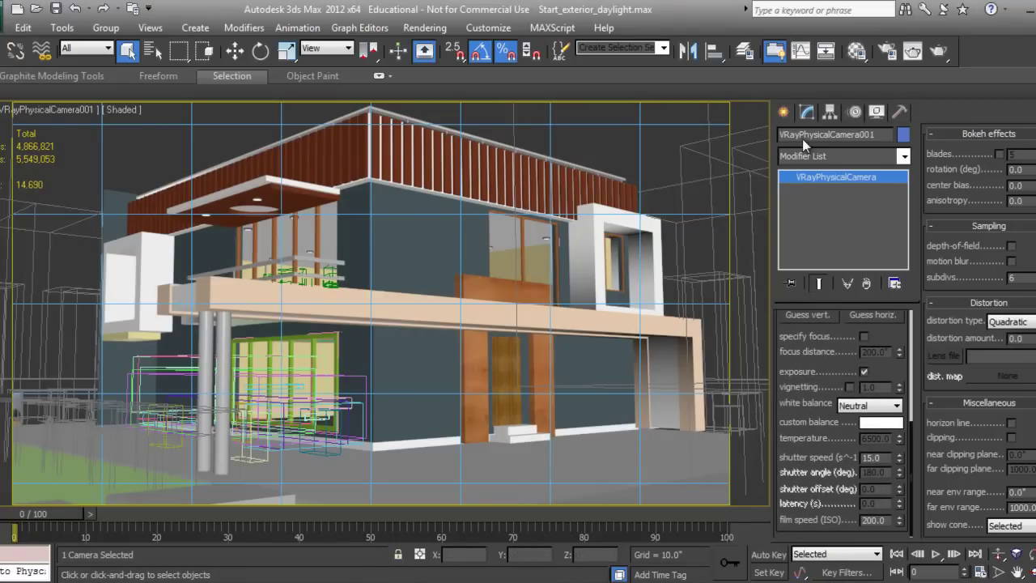
Pick VRaySun from the VRay light category in the Create panel's Lights
click(784, 113)
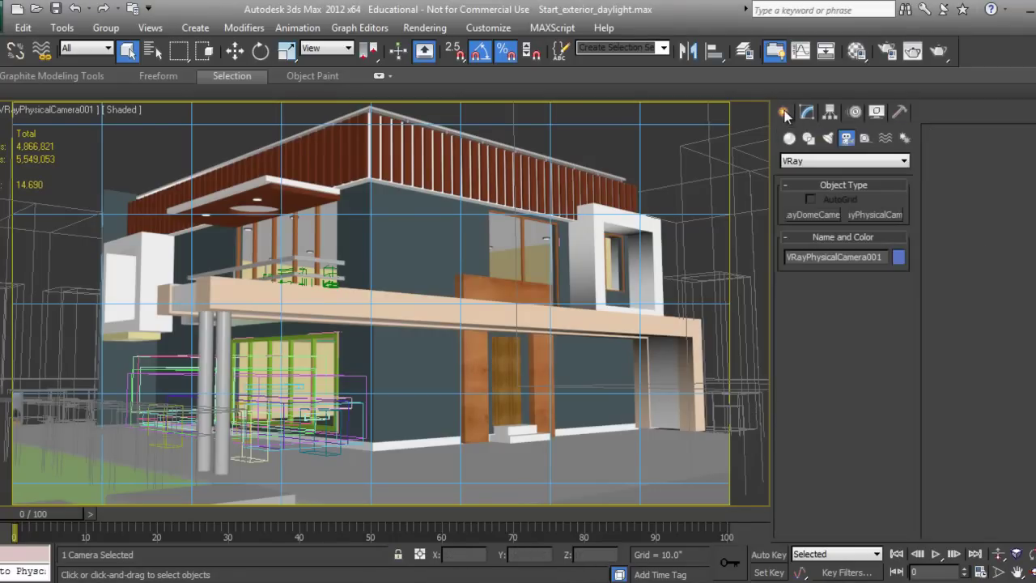
right_click(481, 319)
click(504, 332)
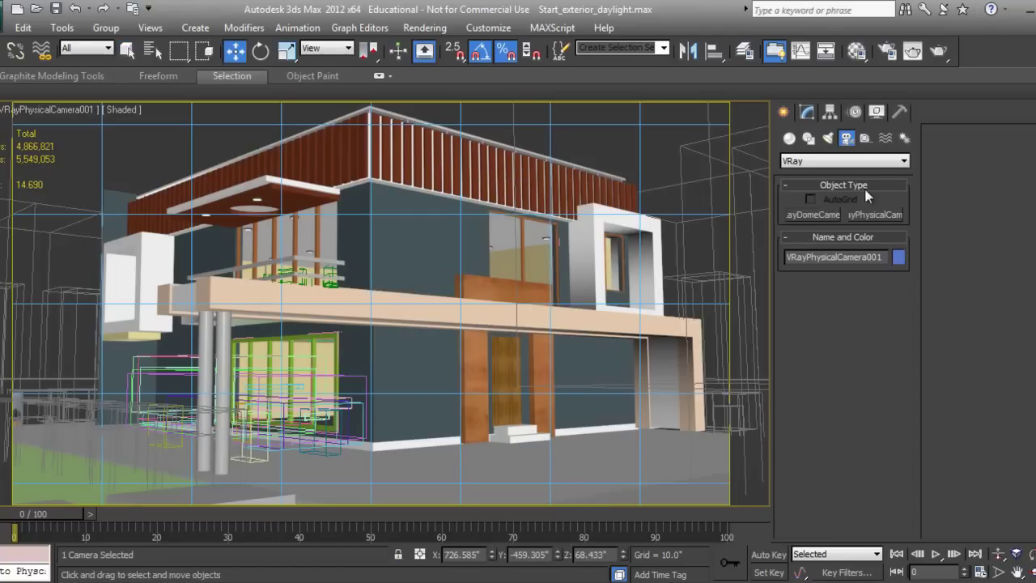
click(828, 139)
click(828, 160)
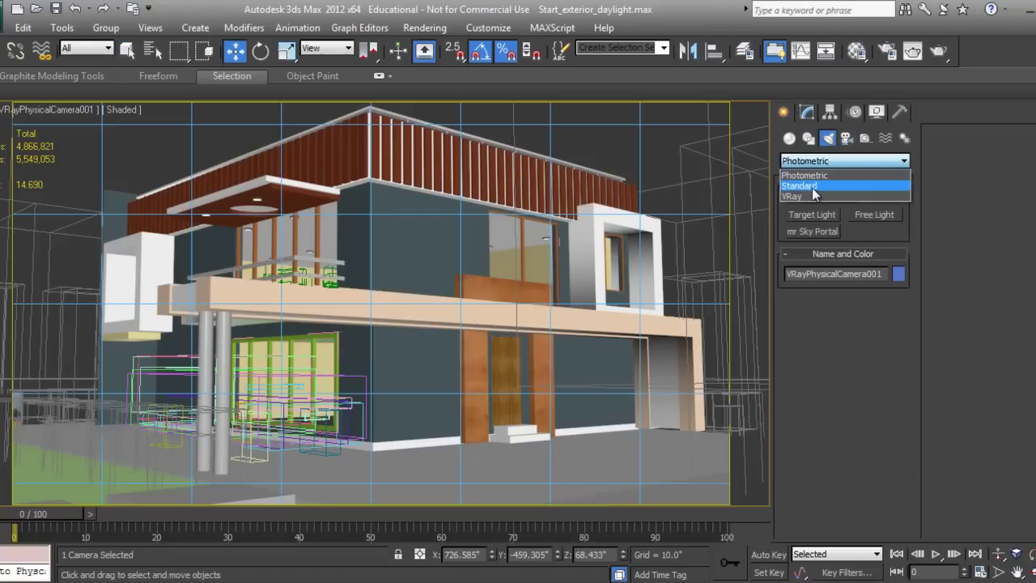
click(809, 196)
click(871, 231)
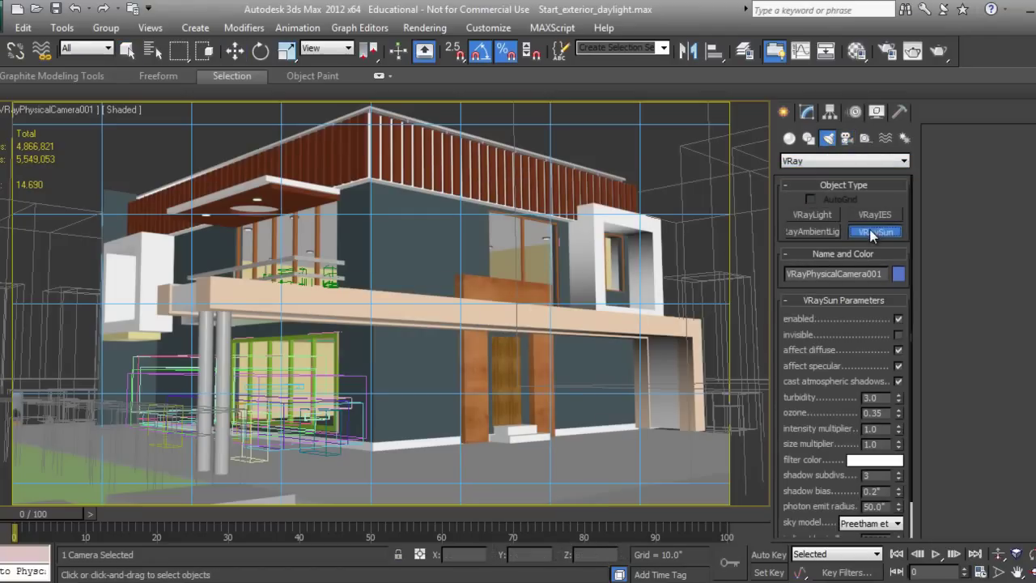
In the wireframe Top view, drag a VRaySun across the house and decline the sky map
key(t)
scroll(487, 379, down, 2)
scroll(487, 379, down, 5)
key(F3)
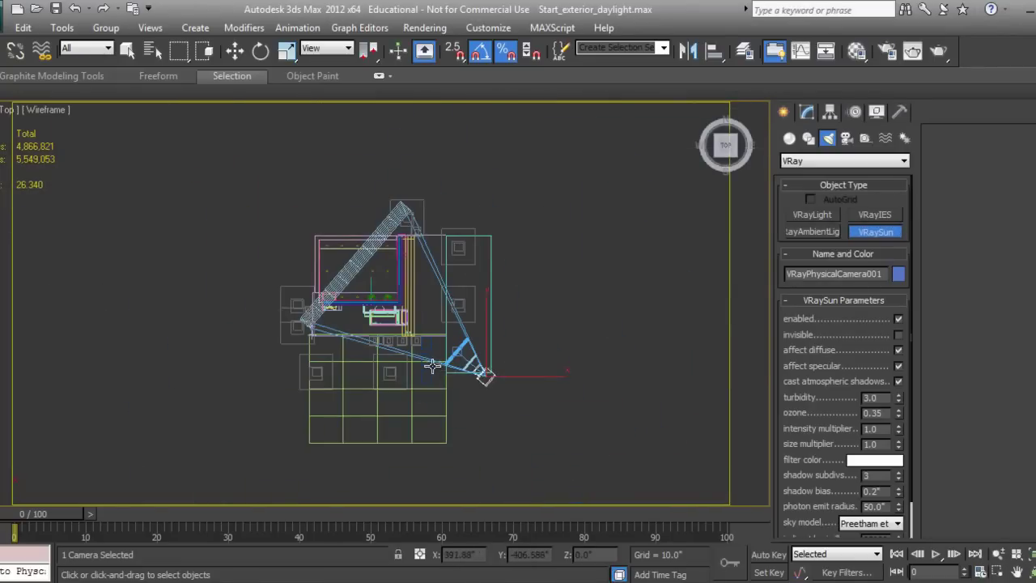
middle_drag(432, 364, 452, 380)
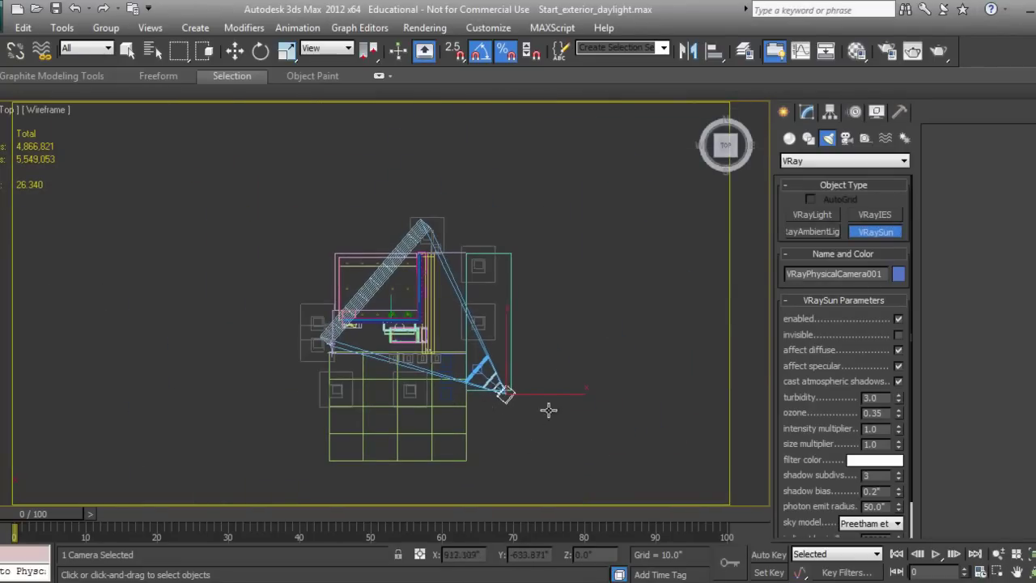
drag(597, 335, 378, 364)
click(638, 348)
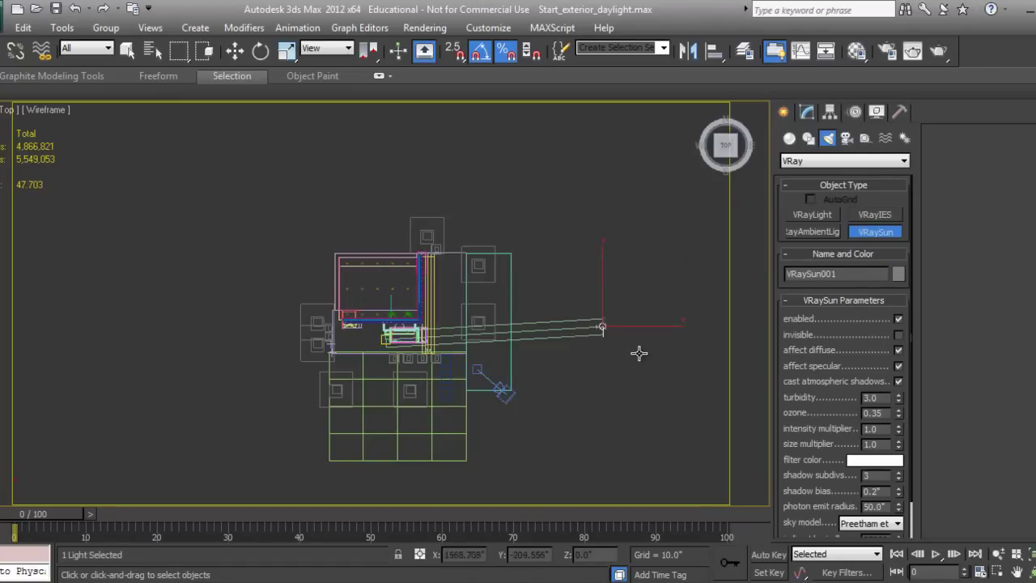
Raise the sun high above the house in the Left view, then check it in Perspective
key(l)
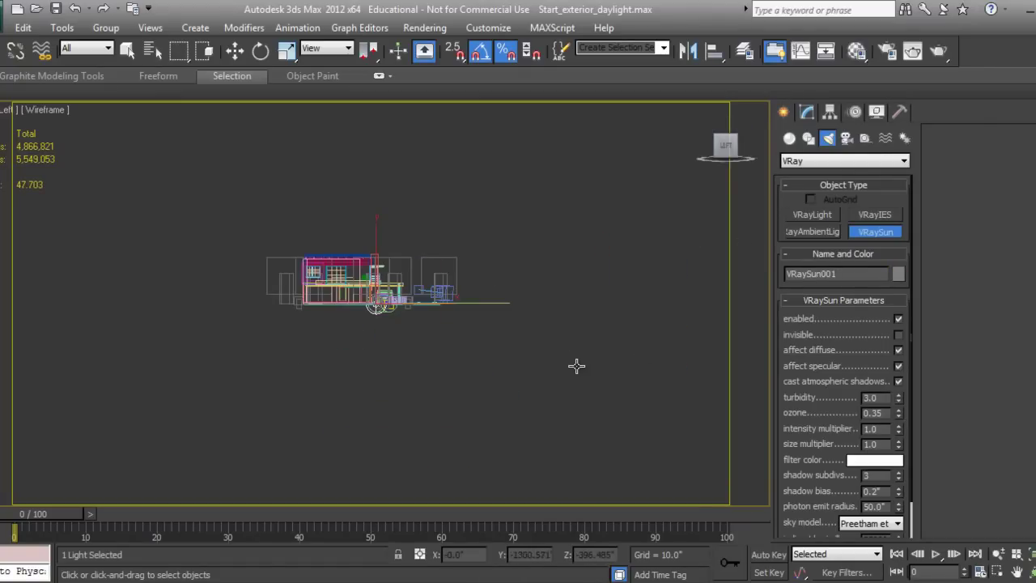
middle_drag(505, 362, 521, 407)
key(w)
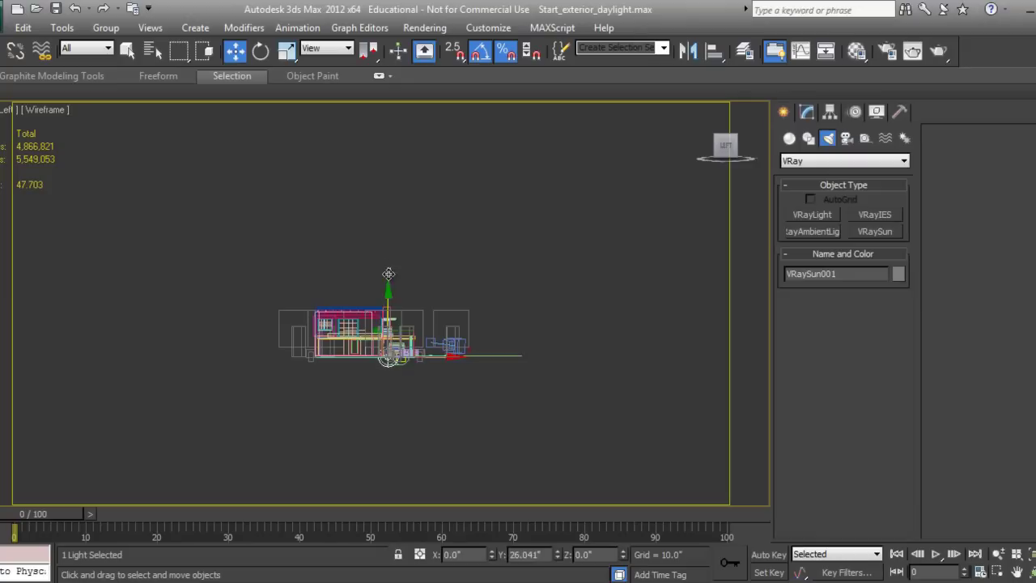
drag(394, 305, 398, 198)
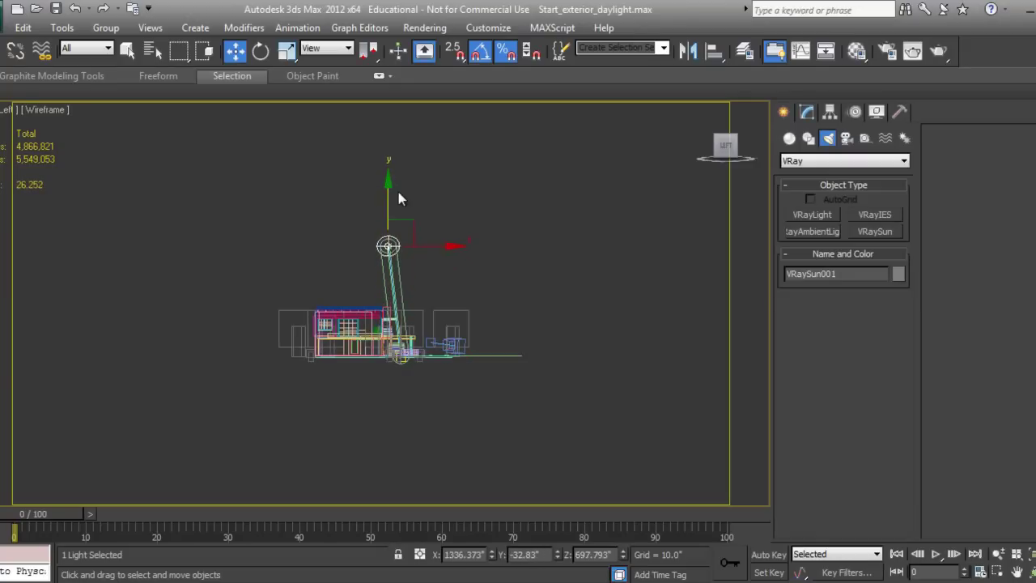
key(p)
alt+middle_drag(398, 192, 437, 340)
drag(492, 283, 424, 353)
Reselect VRaySun001 via its target and lift it to Z 967.077
right_click(424, 353)
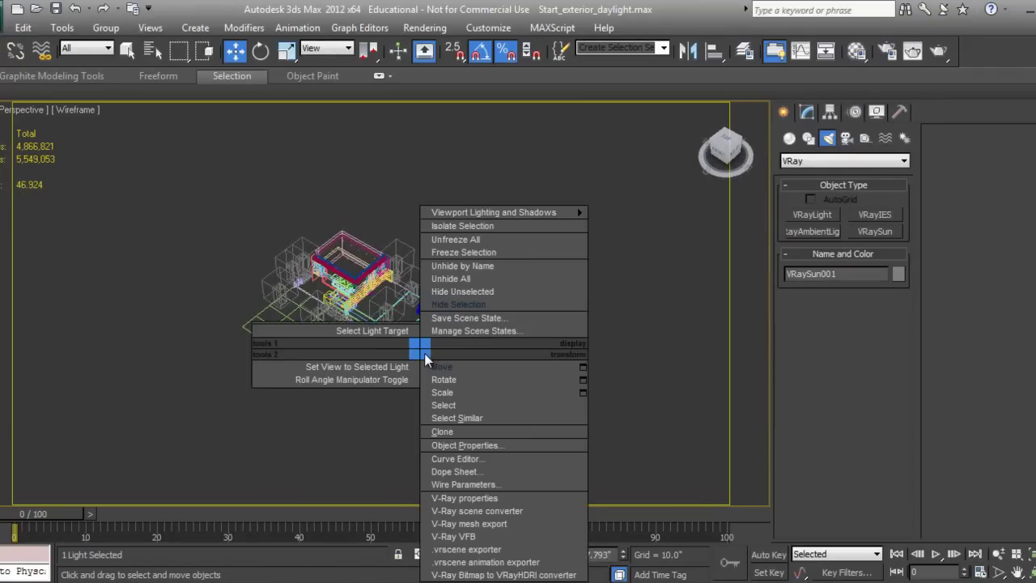
click(384, 336)
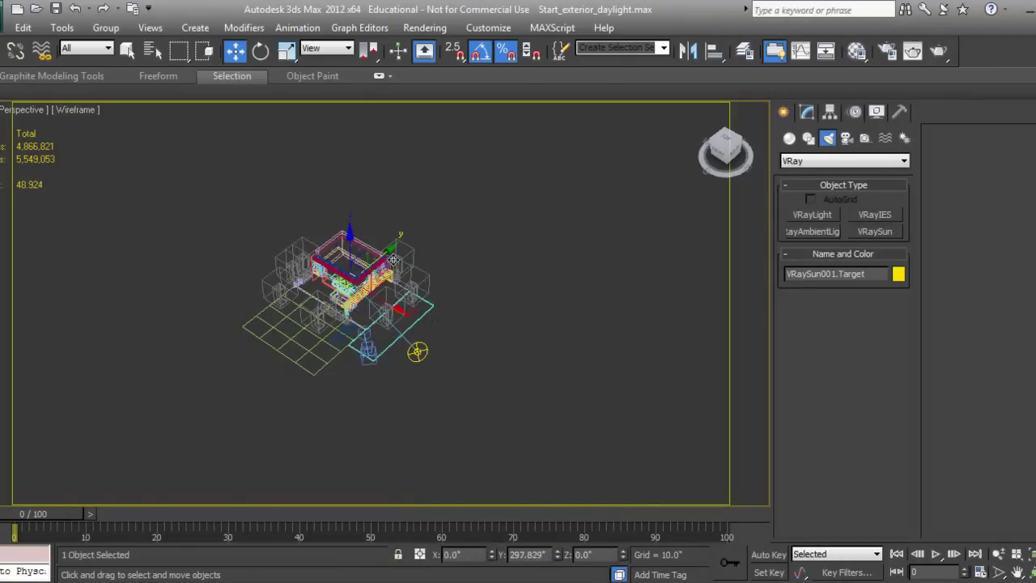
click(421, 356)
alt+middle_drag(487, 368, 452, 372)
drag(428, 253, 428, 218)
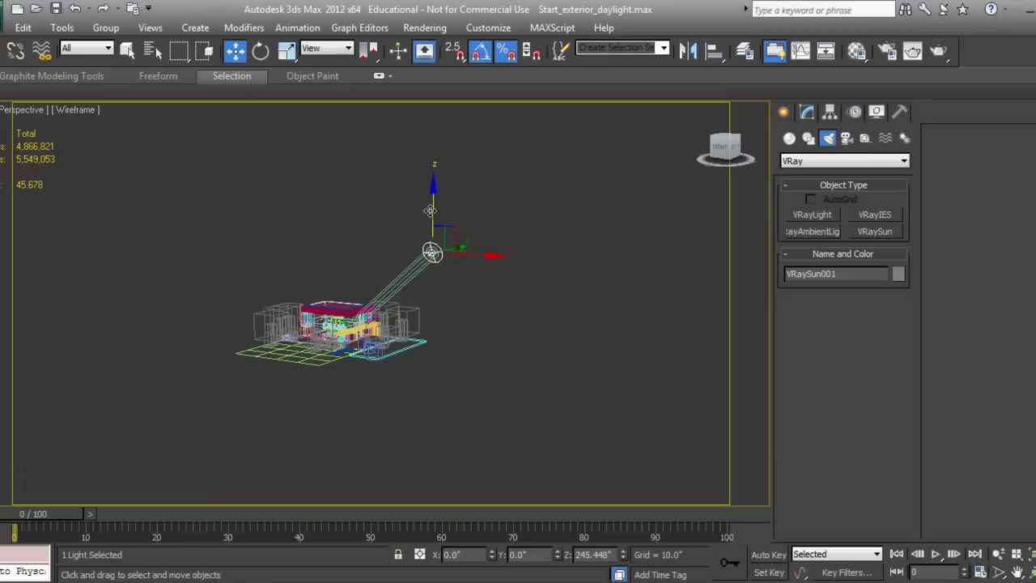
Set VRaySun001's size multiplier to 4.0 and shadow subdivs to 6
click(807, 113)
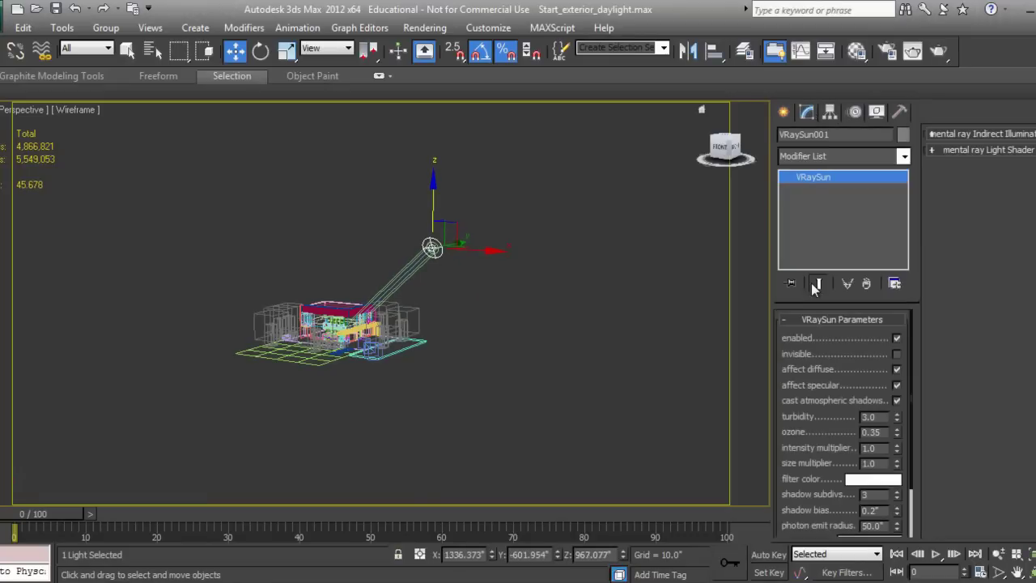
drag(809, 460, 805, 415)
scroll(806, 415, down, 1)
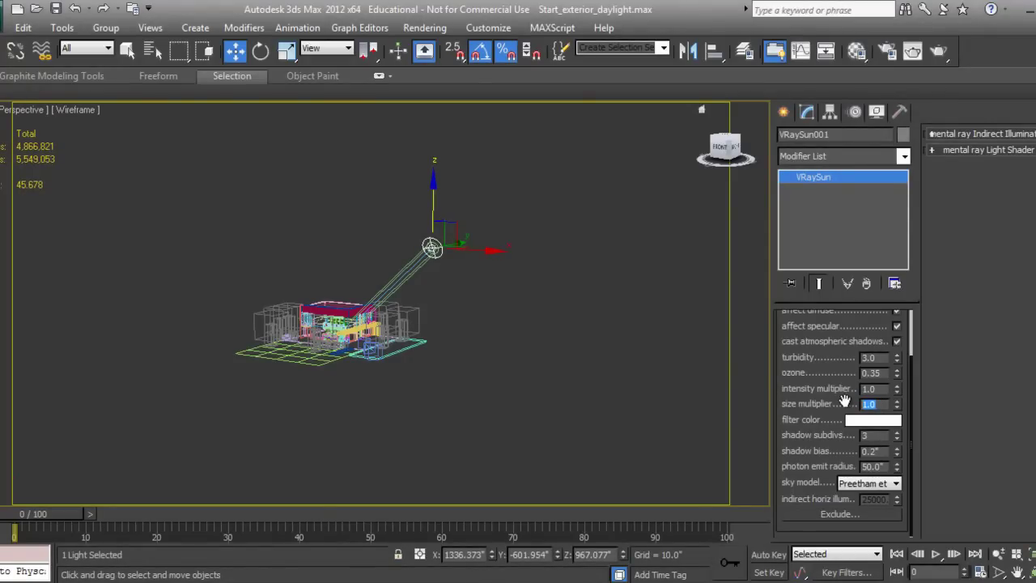
text(4)
key(Return)
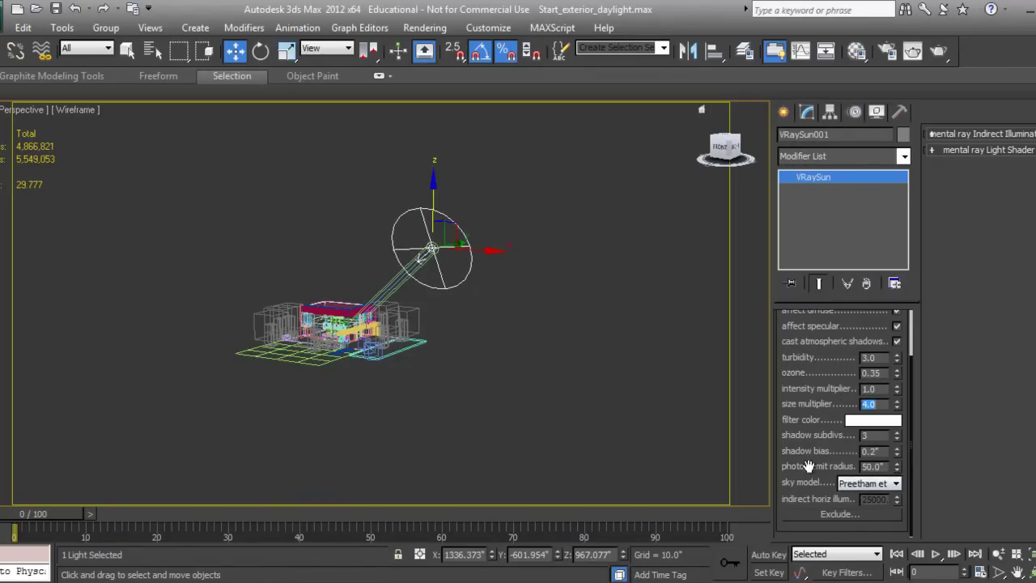
scroll(841, 437, up, 1)
double_click(872, 443)
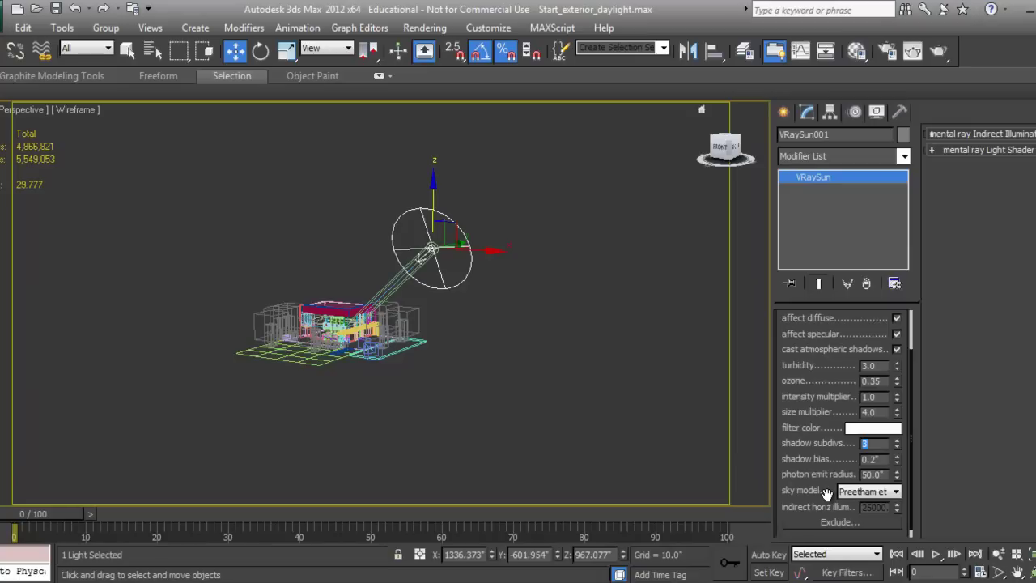
text(6)
key(Return)
Raise the VRaySun's turbidity from 3.0 to 4.0
scroll(793, 493, down, 1)
scroll(797, 490, up, 1)
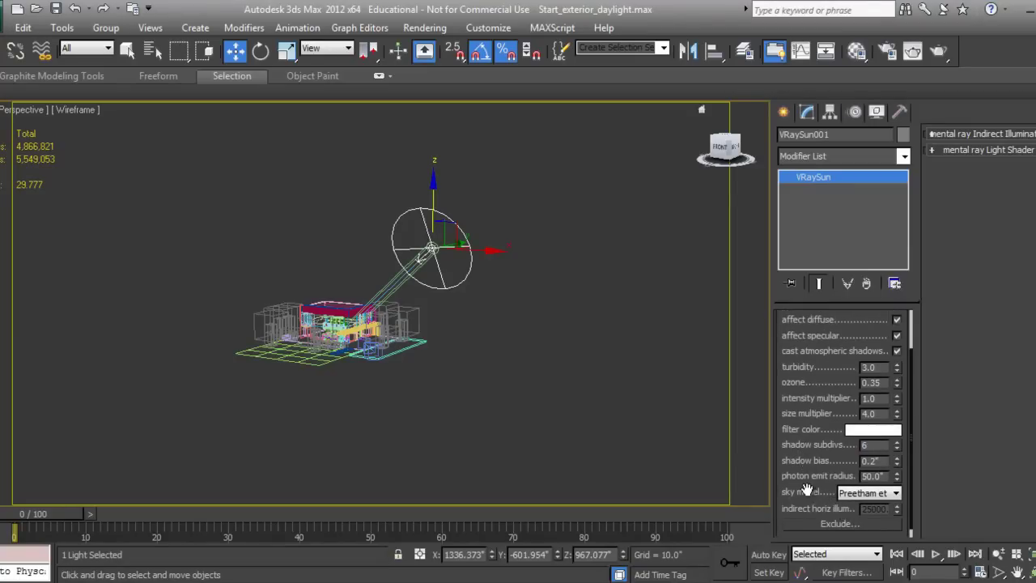
scroll(803, 485, down, 1)
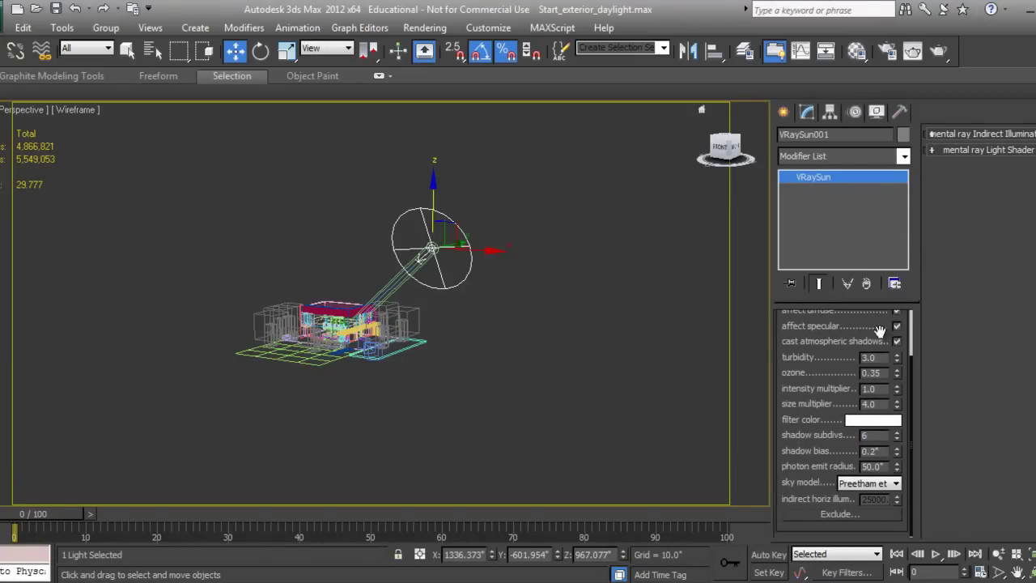
drag(797, 393, 820, 460)
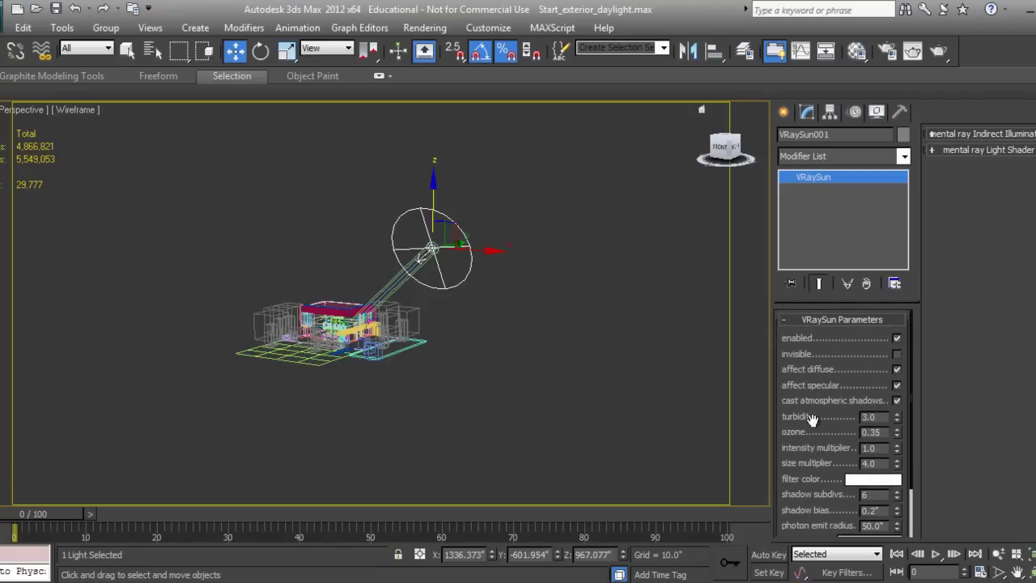
scroll(812, 416, down, 1)
double_click(868, 402)
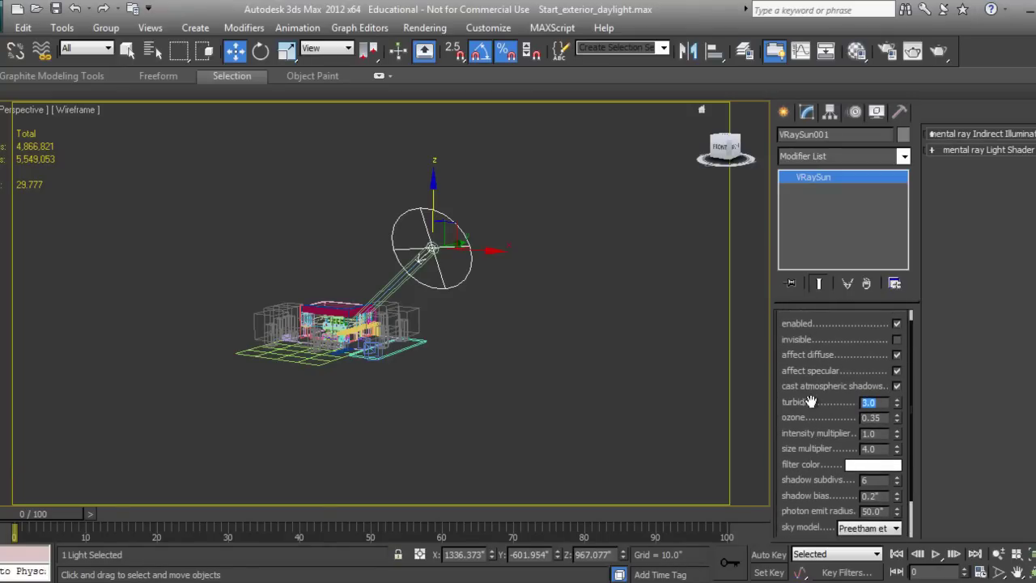
text(4)
key(Return)
Orbit and zoom toward the house, switch to shaded, and view through VRayPhysicalCamera001
click(868, 402)
click(784, 112)
right_click(475, 350)
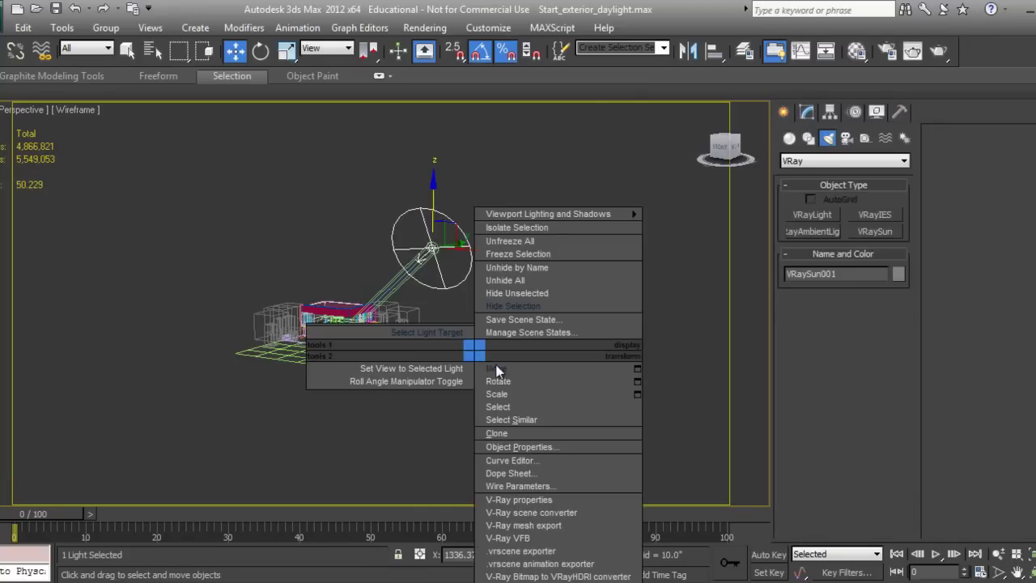
click(509, 368)
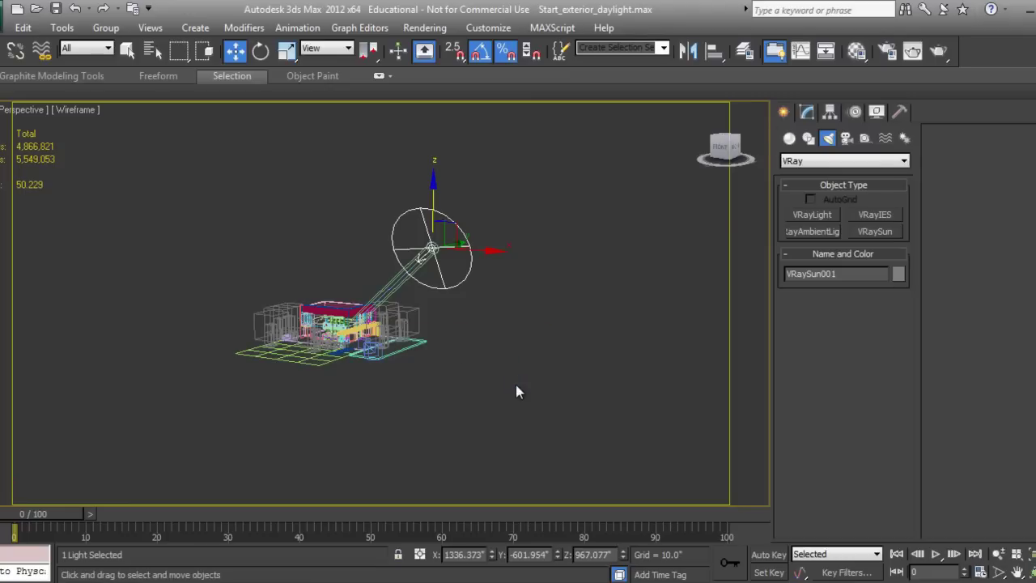
alt+middle_drag(455, 363, 462, 372)
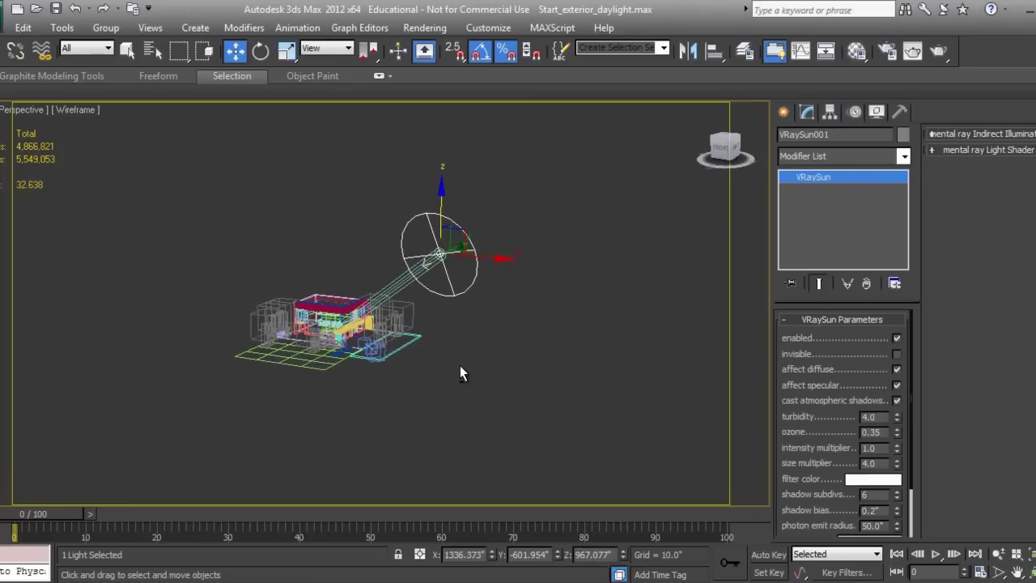
scroll(430, 365, up, 8)
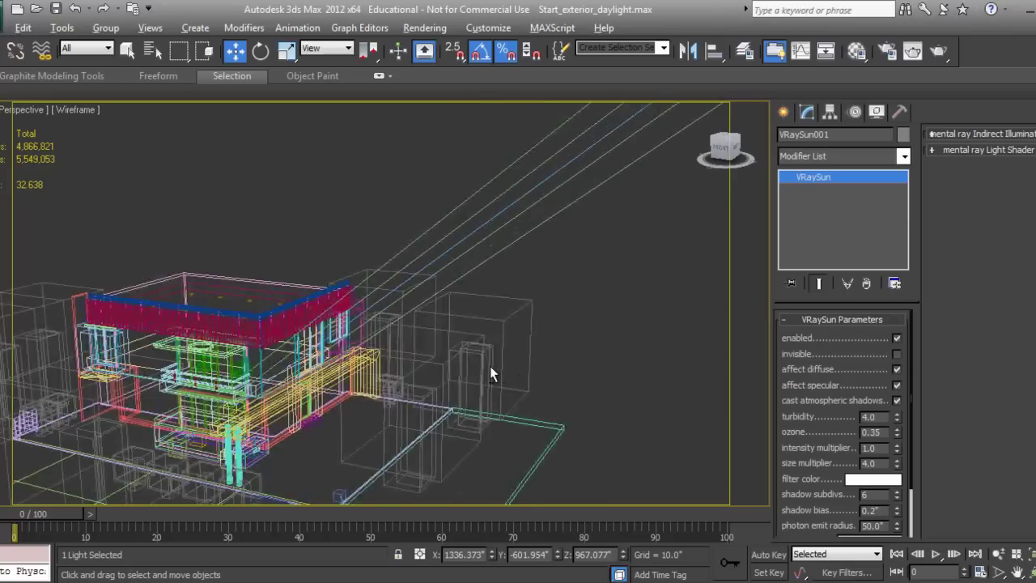
mouse_move(487, 366)
middle_down()
mouse_move(459, 344)
mouse_move(493, 314)
middle_up()
key(F3)
key(c)
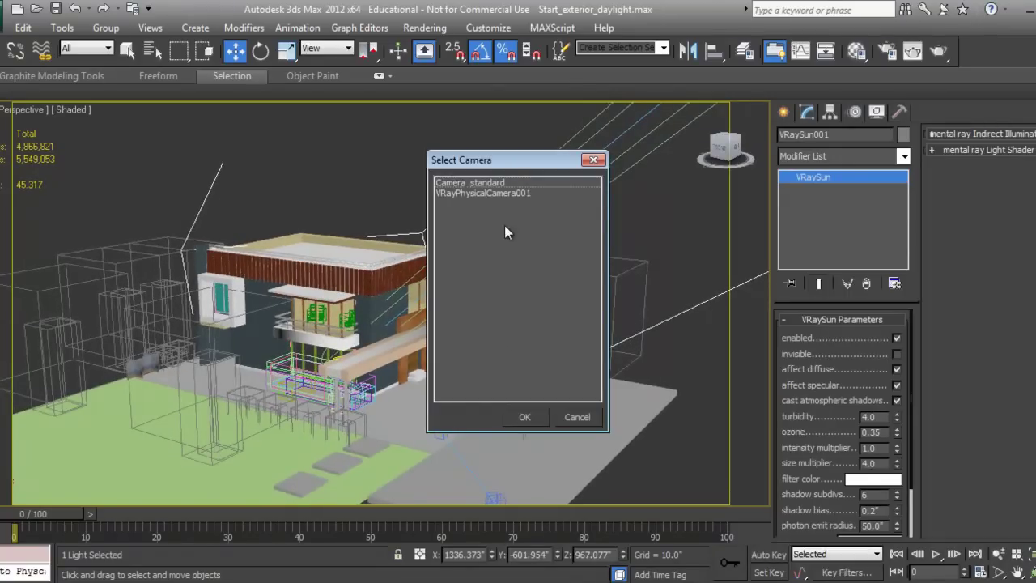
click(496, 192)
click(522, 417)
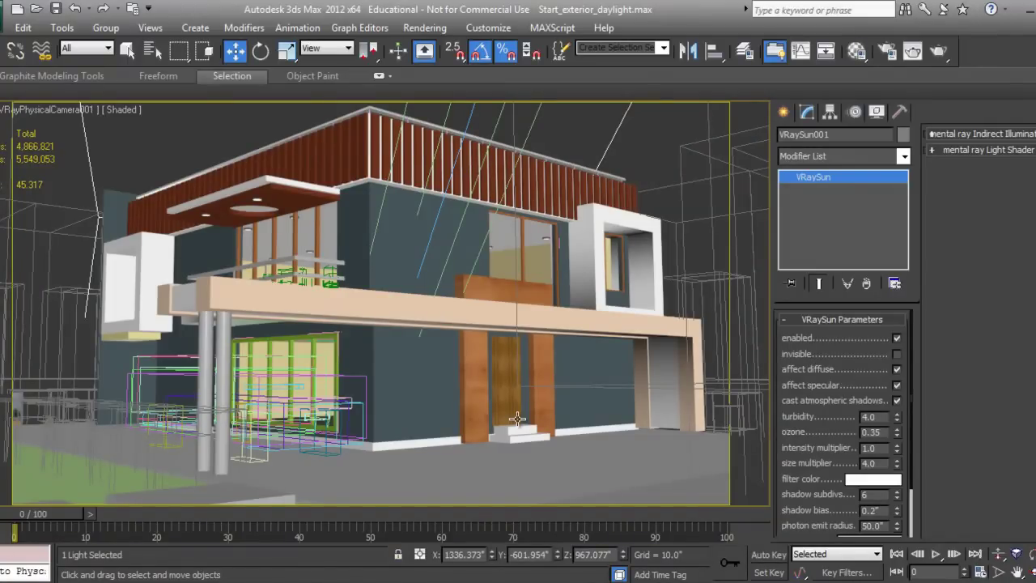
In Render Setup, turn off V-Ray's built-in frame buffer
click(518, 419)
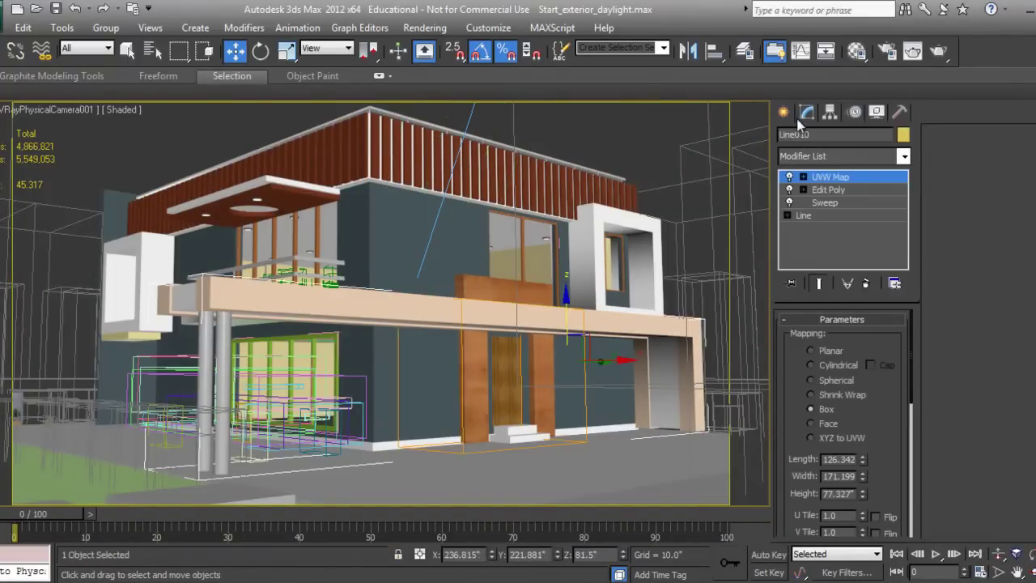
click(887, 51)
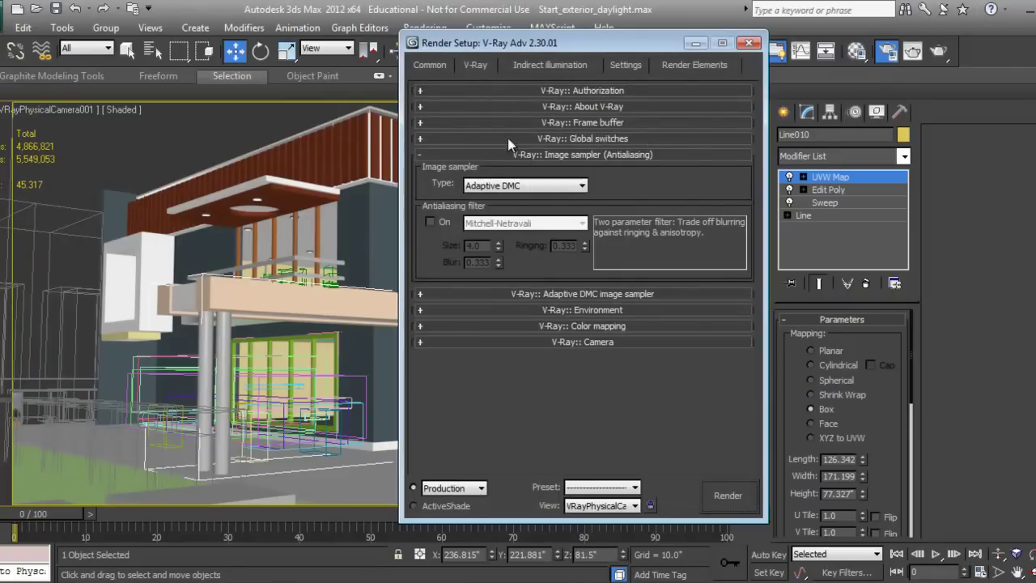
click(567, 310)
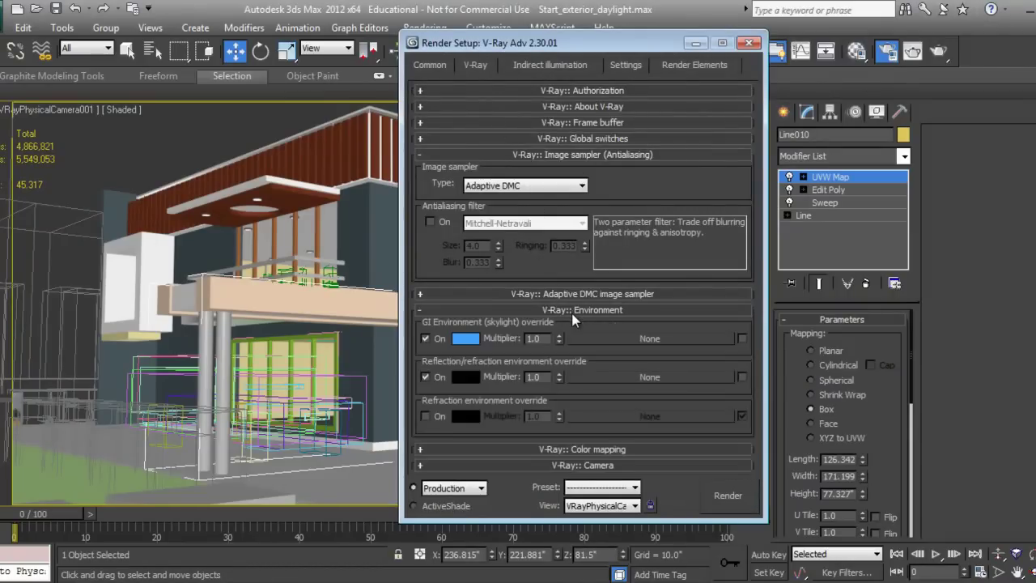
double_click(434, 338)
click(585, 139)
click(591, 138)
click(600, 124)
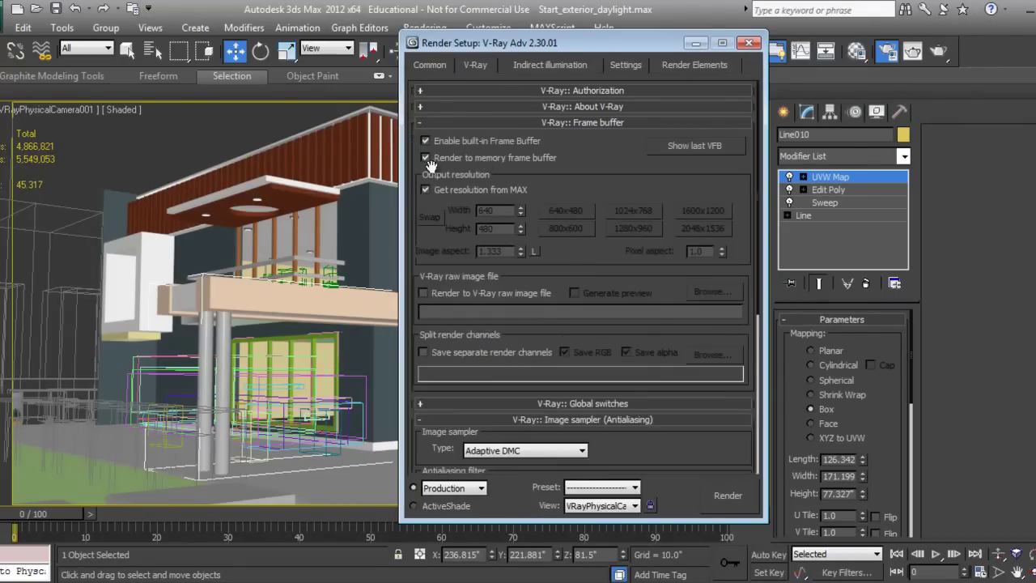
click(460, 140)
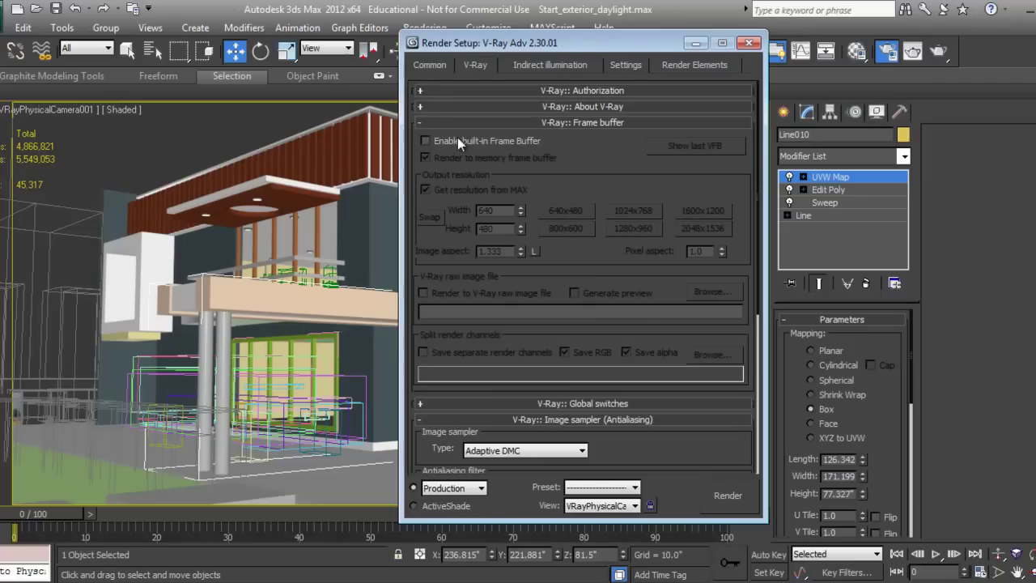
Keep the Very low irradiance map preset and set light cache subdivs to 200
click(579, 64)
click(572, 277)
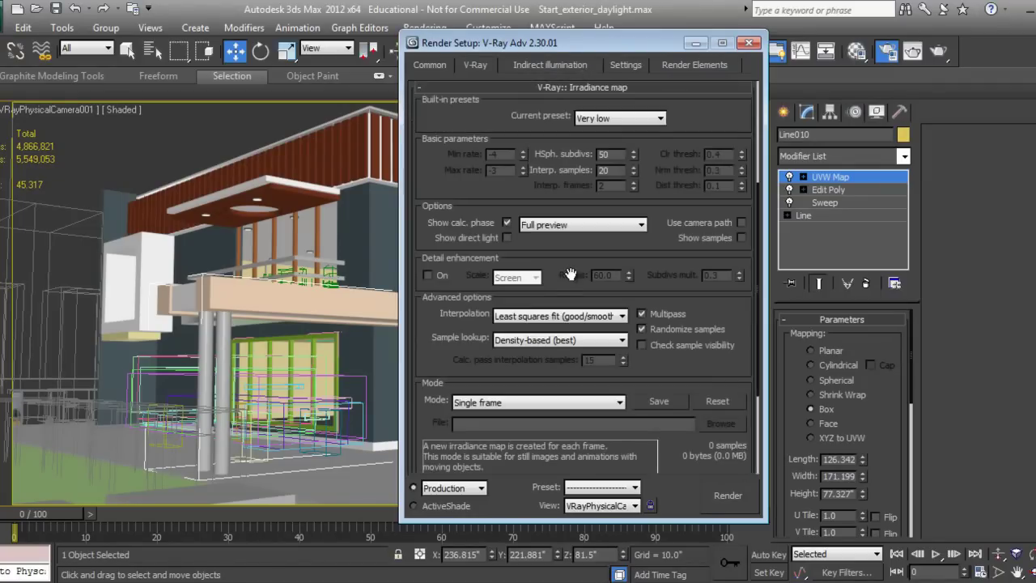
click(613, 117)
click(614, 117)
drag(647, 289, 648, 254)
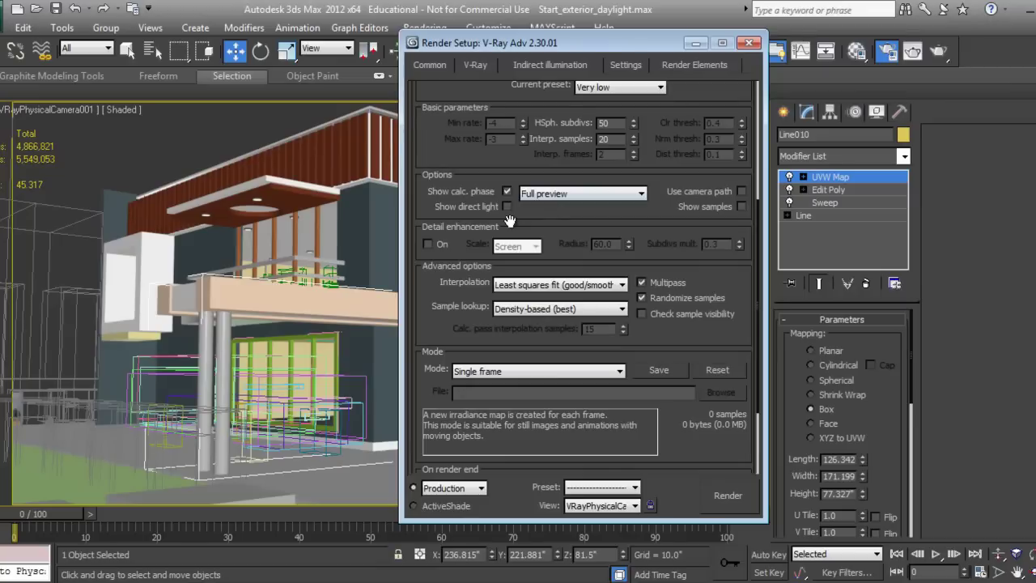
scroll(566, 283, down, 5)
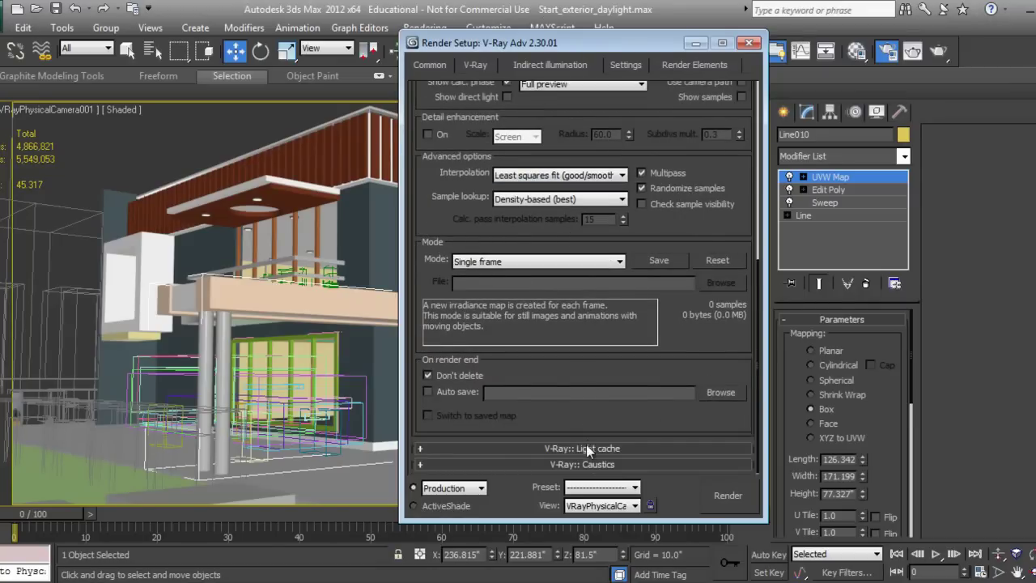
click(582, 447)
double_click(534, 190)
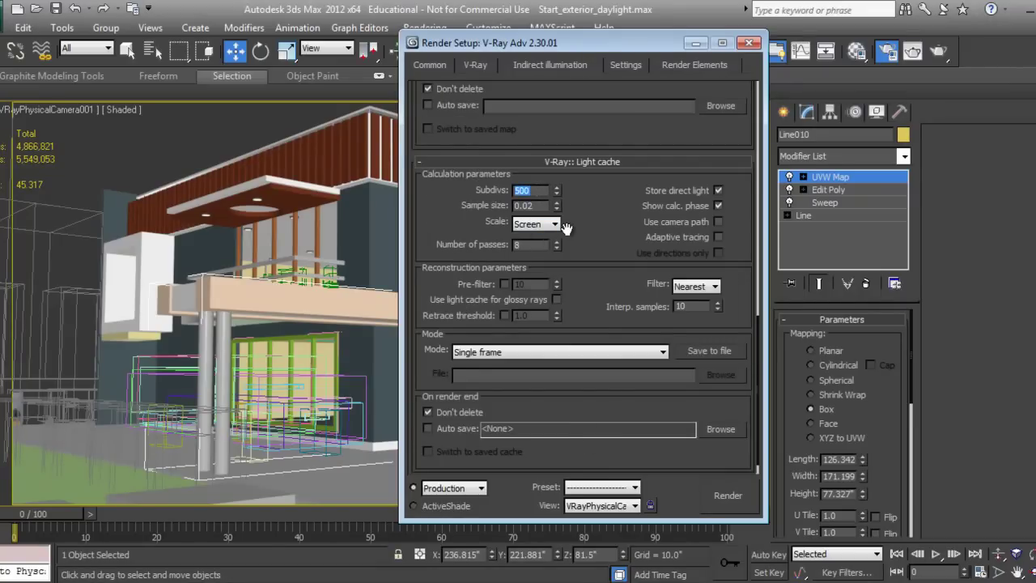
text(200)
scroll(593, 225, down, 1)
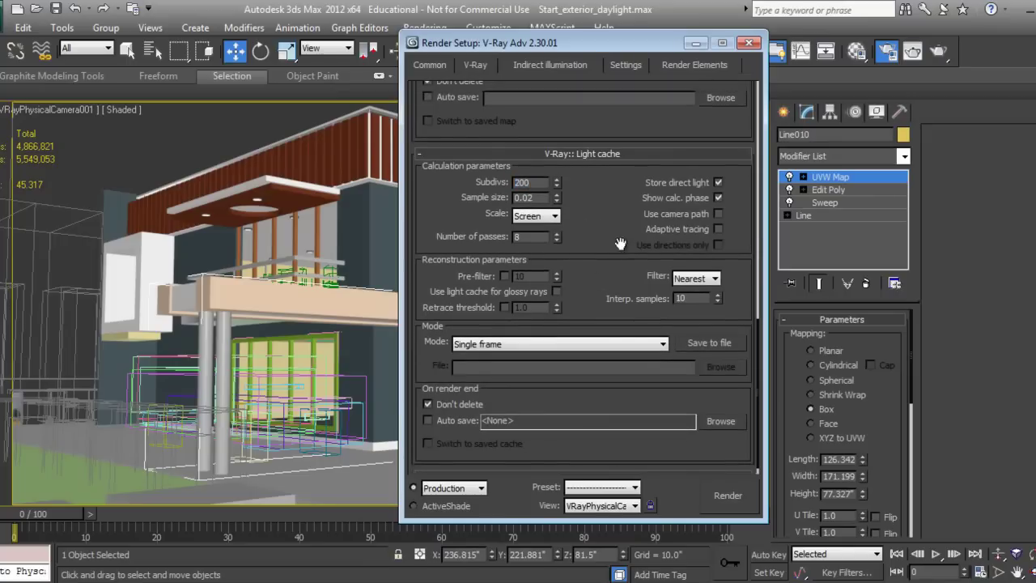
In the DMC Sampler, set noise threshold to 0.1 and global subdivs multiplier to 0.5
click(626, 65)
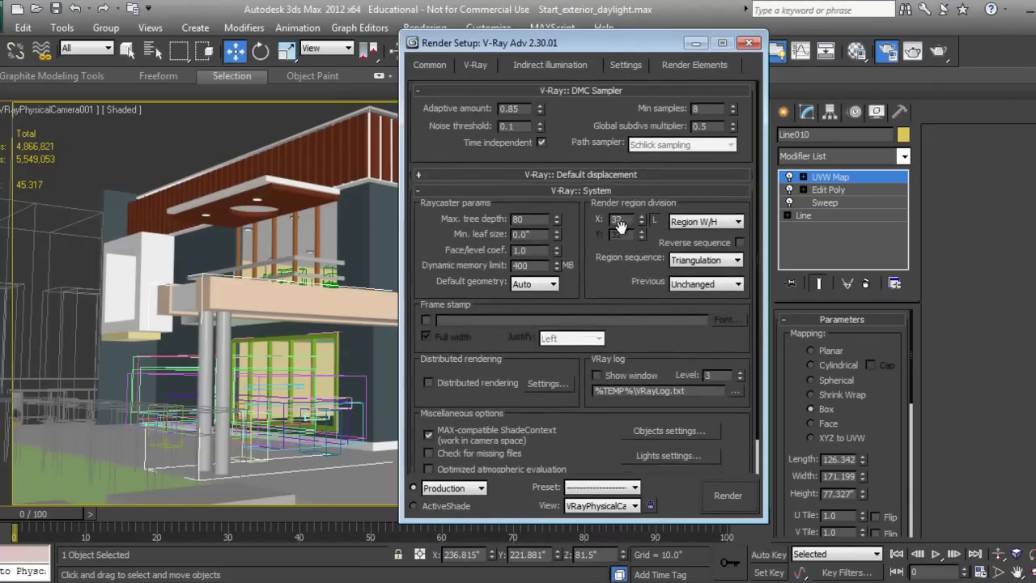
double_click(518, 127)
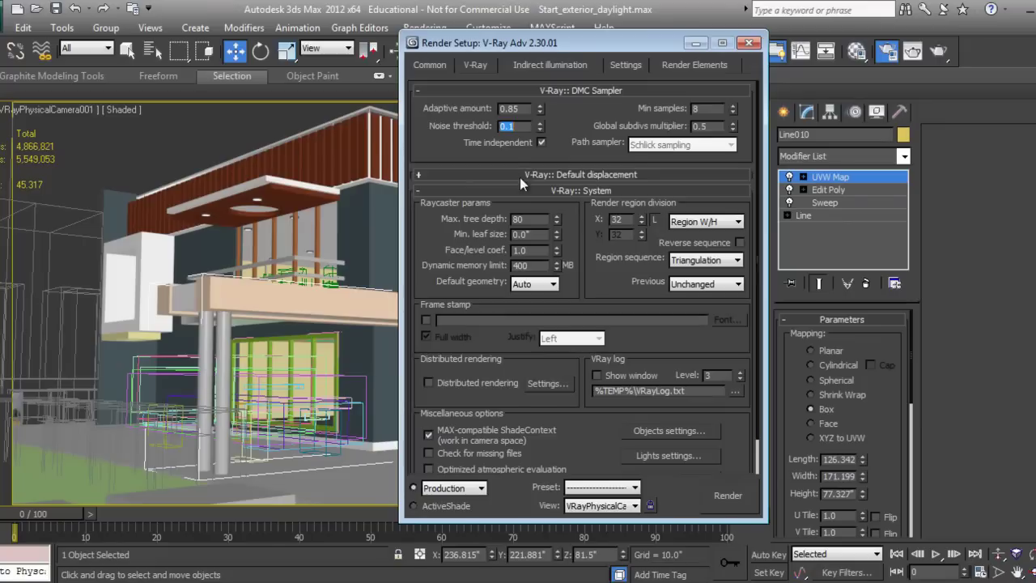
click(714, 127)
key(BackSpace)
key(BackSpace)
key(BackSpace)
text(1.0)
key(Return)
text(0.5)
key(Return)
drag(520, 126, 490, 126)
scroll(590, 290, down, 1)
scroll(584, 415, up, 1)
Close Render Setup and render the VRayPhysicalCamera001 view with Shift+Q
click(747, 43)
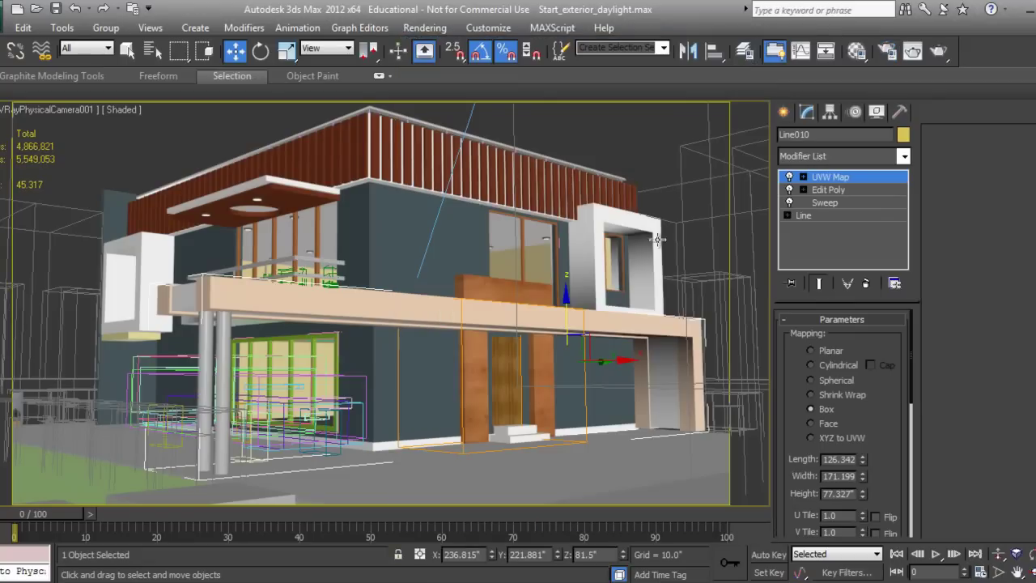
right_click(616, 269)
key(Escape)
key(shift+q)
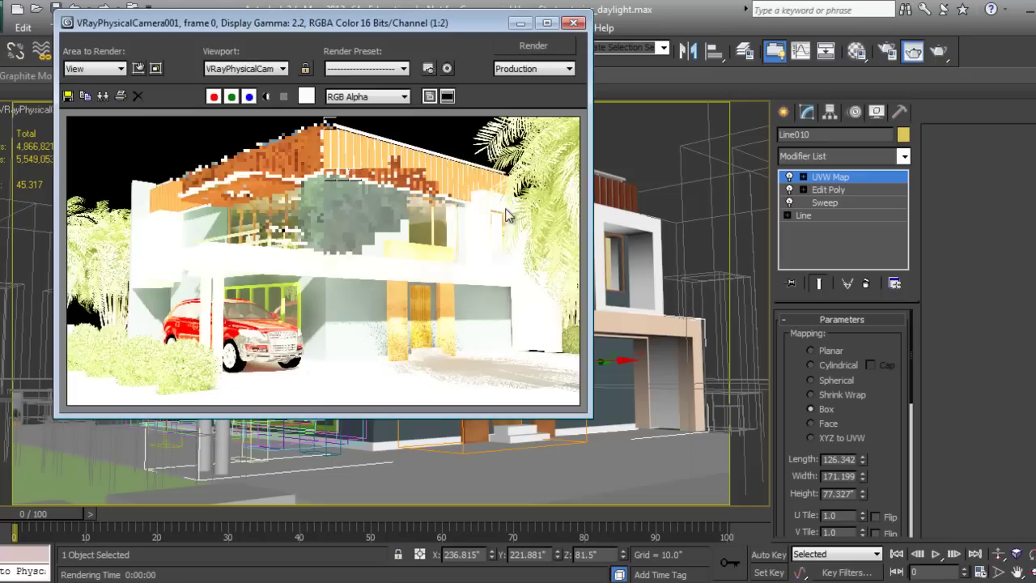
drag(403, 27, 488, 113)
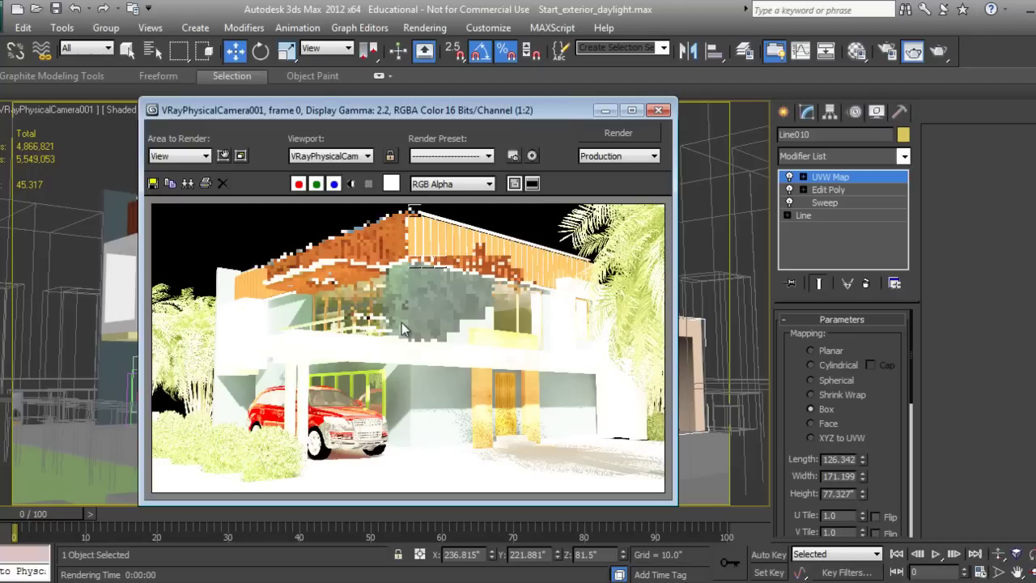
Close the rendered frame window and return to Move mode in the shaded camera view
click(659, 115)
right_click(569, 297)
click(593, 324)
click(783, 112)
right_click(580, 303)
click(604, 321)
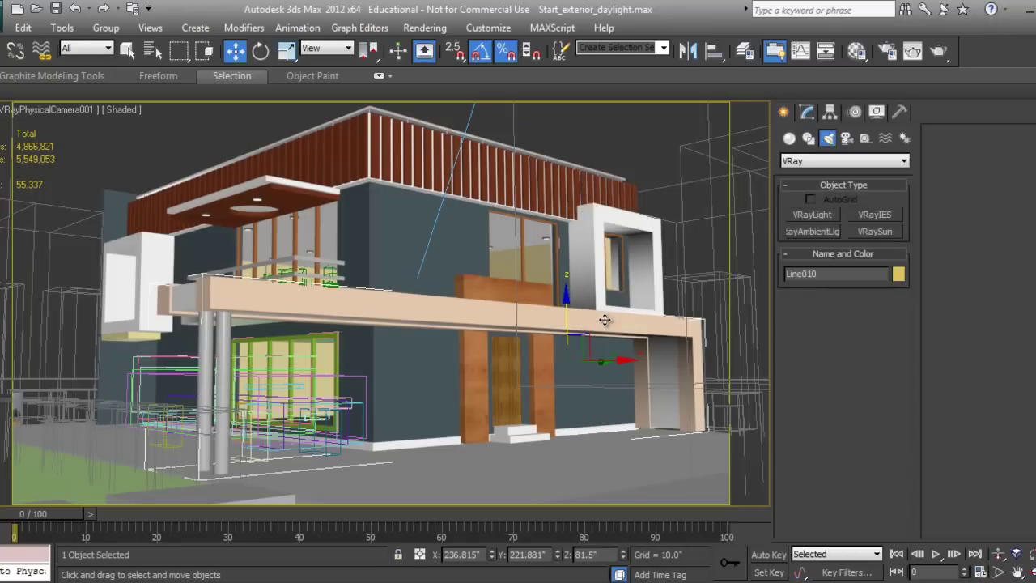